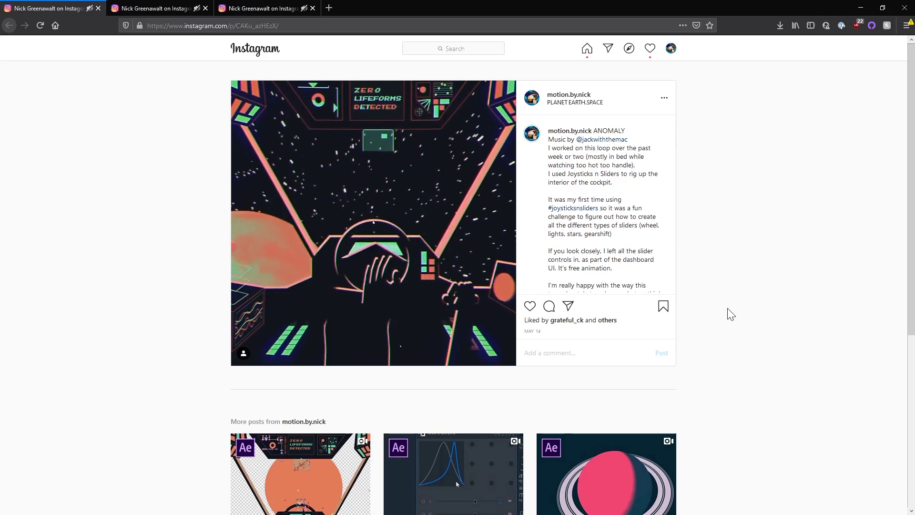
Play the LOST IN SPACE and ANOMALY post videos, then go to the ANOMALY PROCESS post.
left_click(157, 8)
left_click(405, 271)
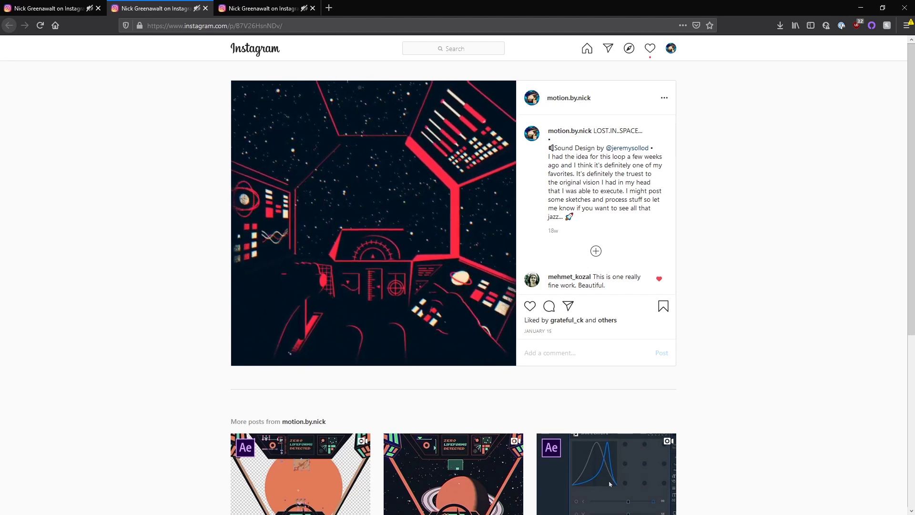
left_click(51, 9)
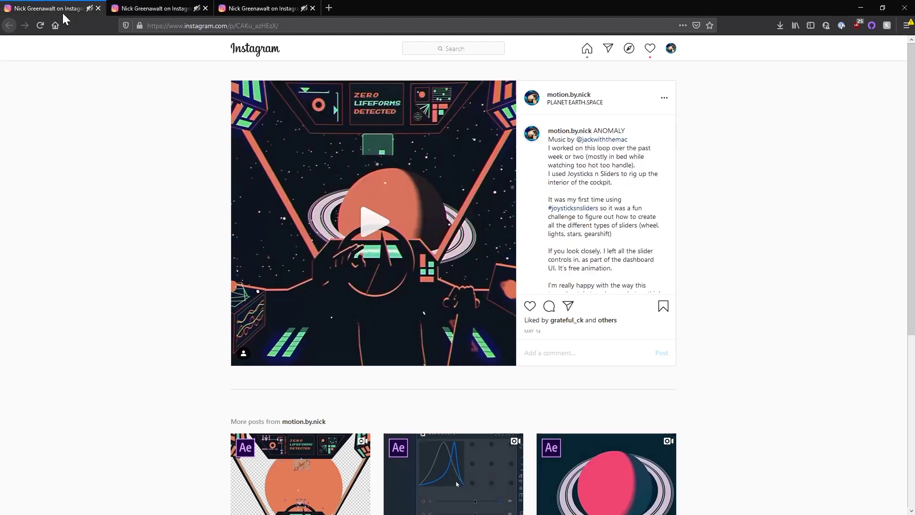
left_click(433, 240)
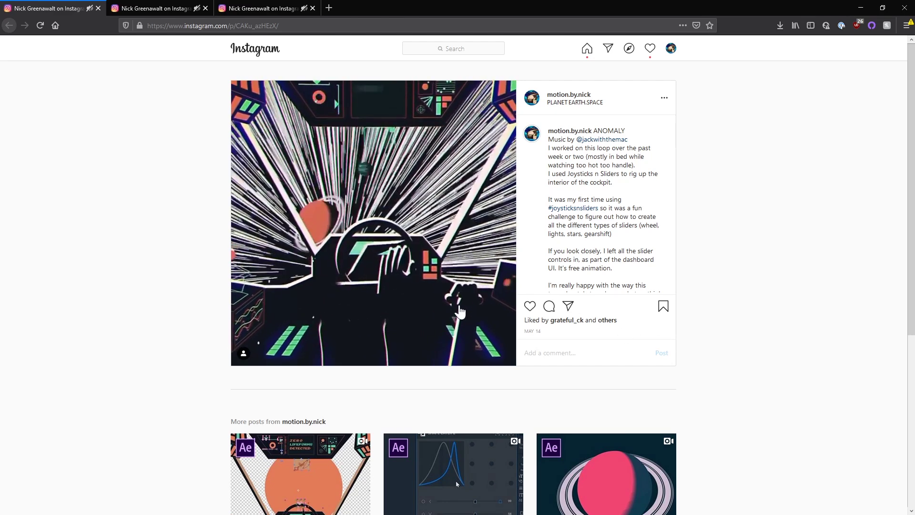
left_click(267, 8)
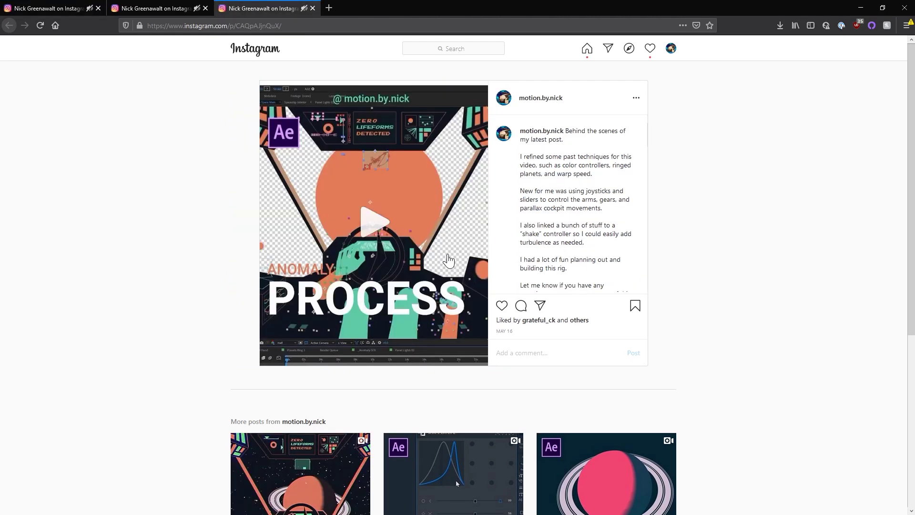
Play the PROCESS behind-the-scenes video up to the Photoshop cockpit sketchbook scan.
left_click(449, 261)
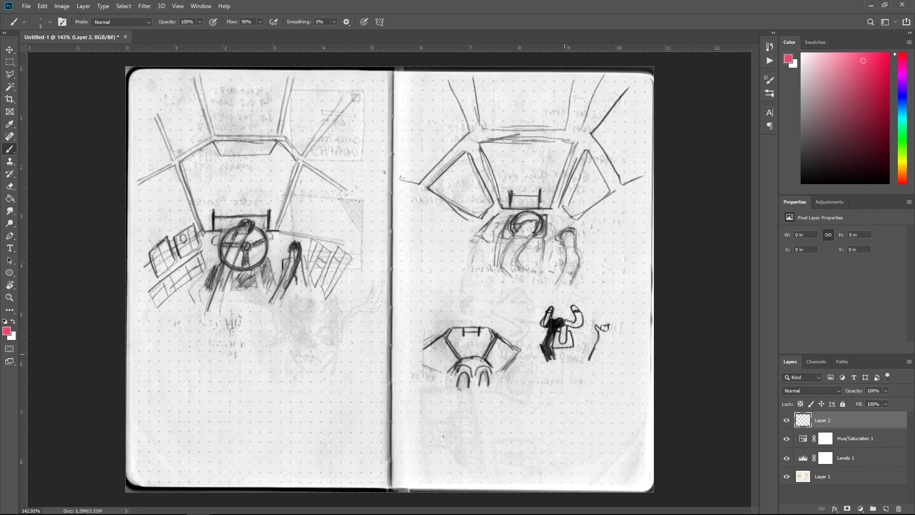
Circle the dark figure and the left steering wheel sketches in pink on Layer 2.
mouse_move(547, 303)
left_mouse_down()
mouse_move(552, 330)
mouse_move(571, 336)
mouse_move(588, 316)
mouse_move(576, 299)
left_mouse_up()
mouse_move(239, 270)
left_mouse_down()
mouse_move(216, 239)
mouse_move(261, 224)
mouse_move(270, 237)
left_mouse_up()
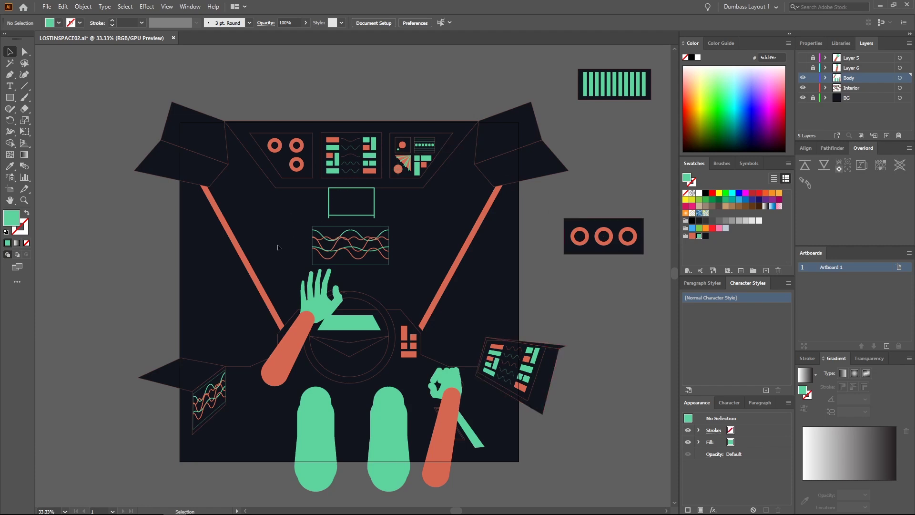
scroll(313, 324, "up", 2, "alt")
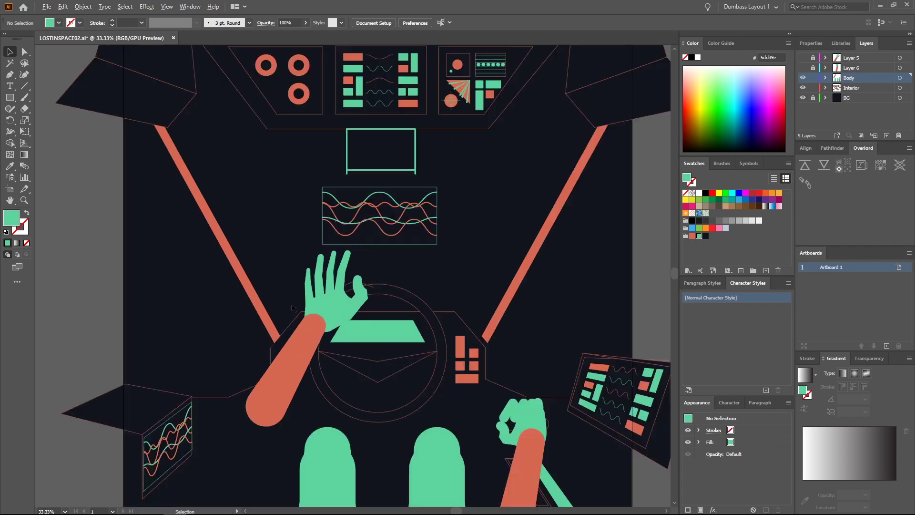
left_click(336, 217)
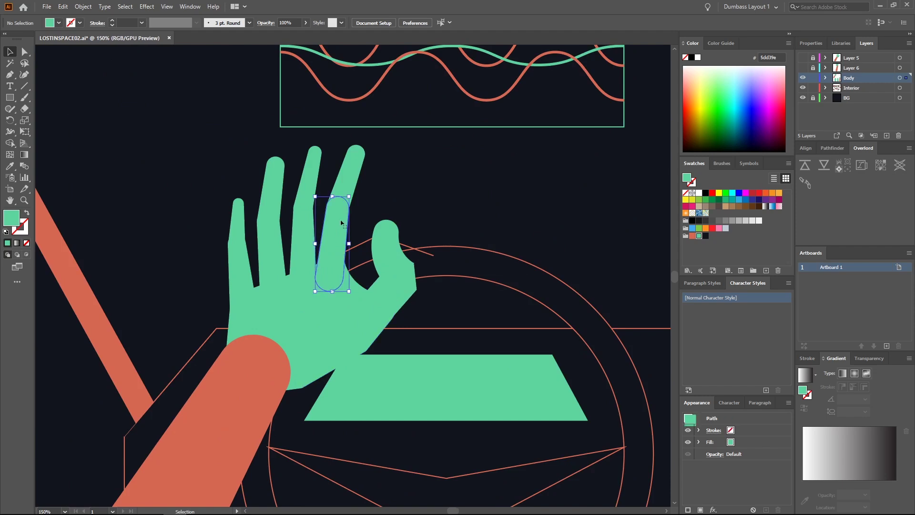
left_click(355, 176)
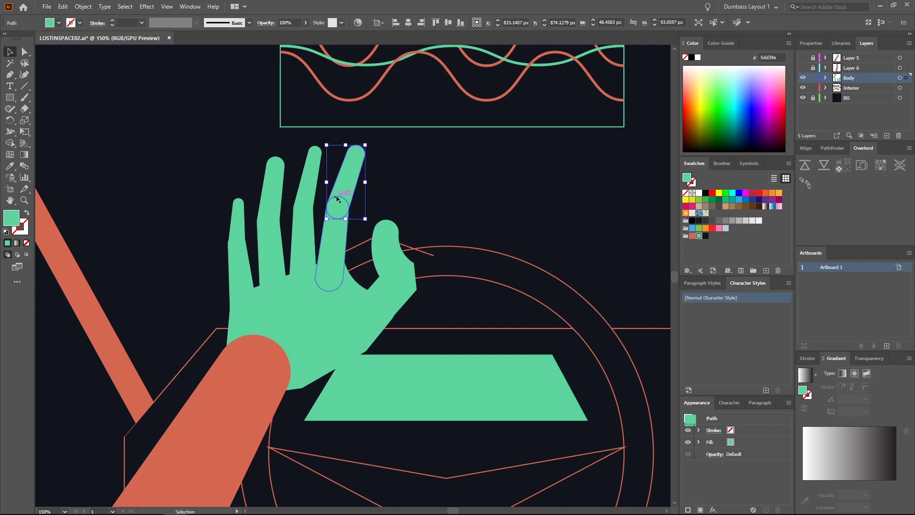
scroll(338, 197, "up", 3, "alt")
key("r")
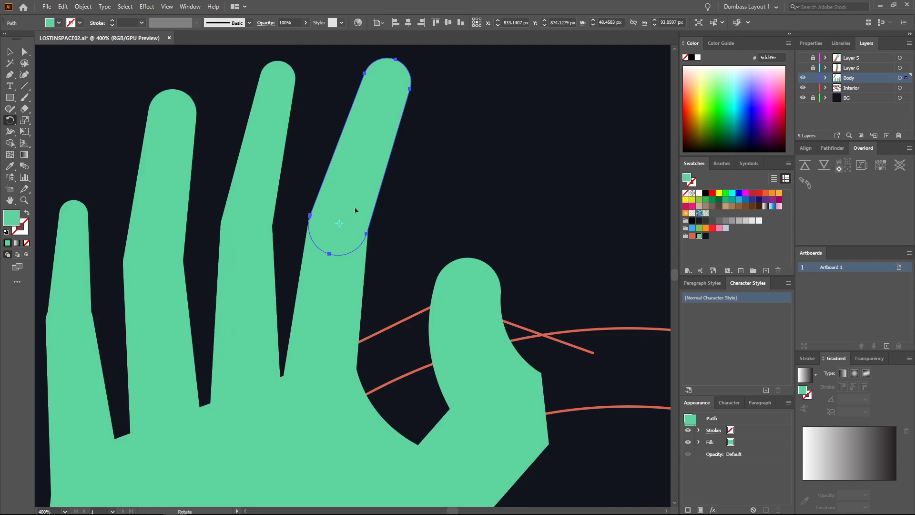
left_click_drag(393, 74, 519, 236)
mouse_move(316, 225)
left_mouse_down()
mouse_move(337, 200)
mouse_move(316, 225)
left_mouse_up()
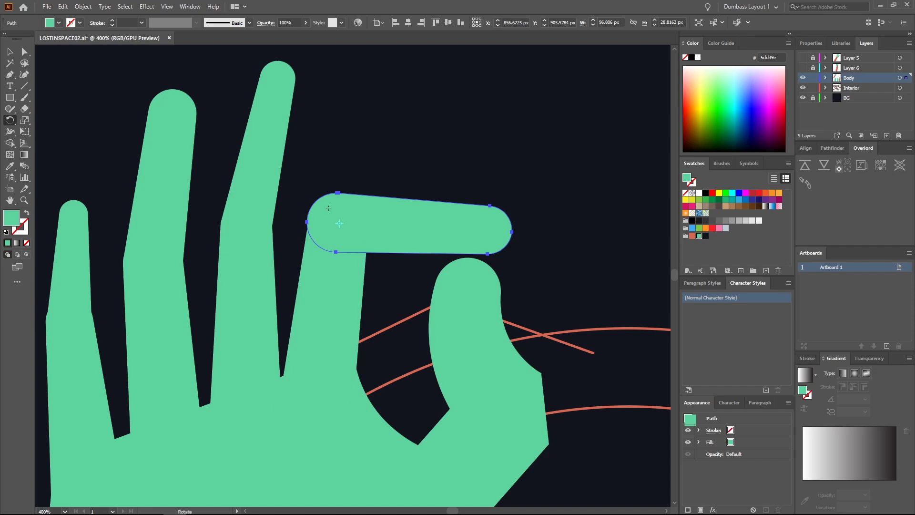
scroll(328, 208, "down", 5, "alt")
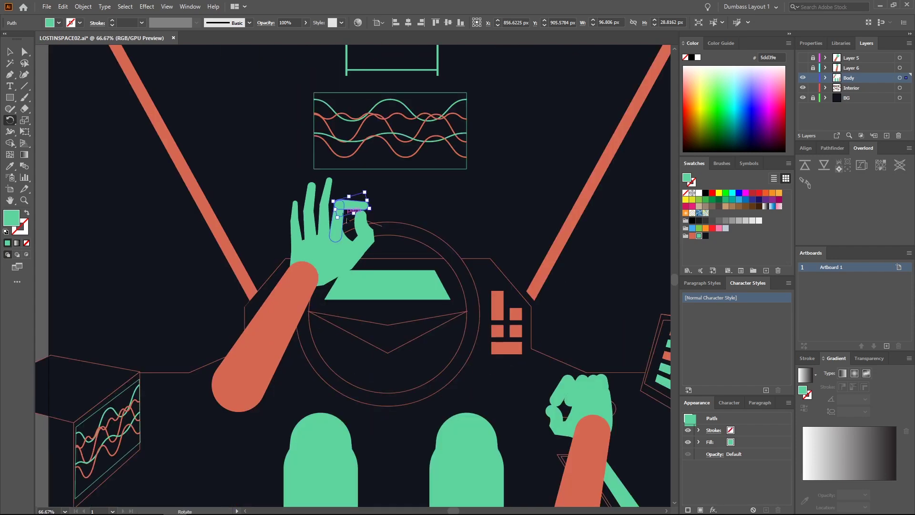
key("v")
scroll(352, 228, "down", 1, "alt")
key("ctrl+z")
left_click(307, 288)
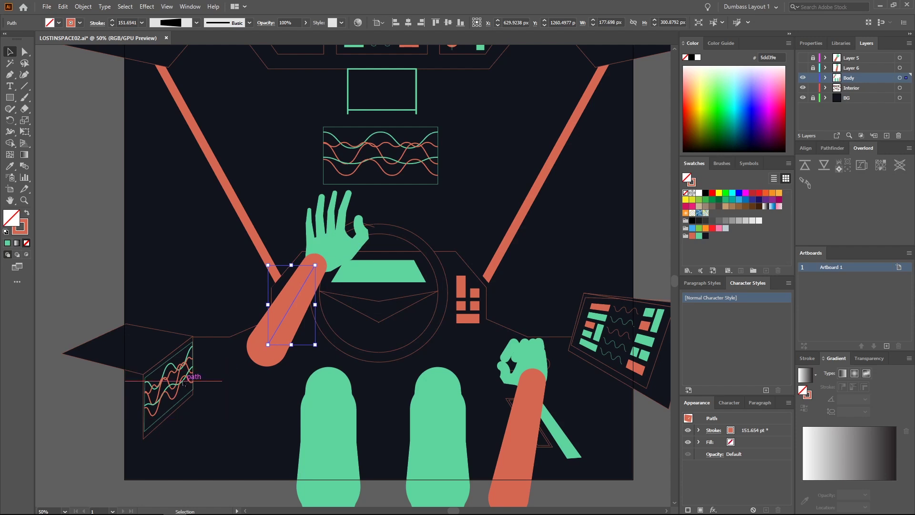
Try selecting the left wave-screen panel and central wave graphic, then pan across the artboard.
left_click(178, 358)
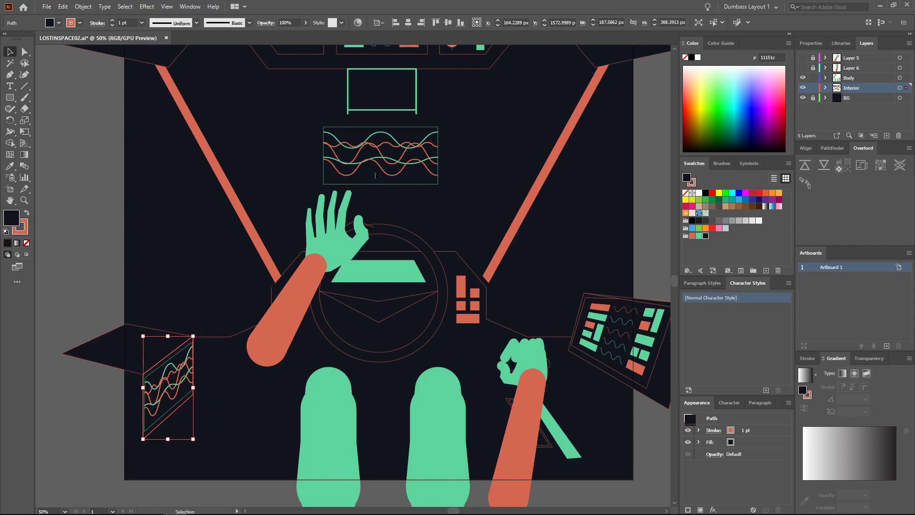
left_click(215, 372)
left_click_drag(433, 162, 406, 170)
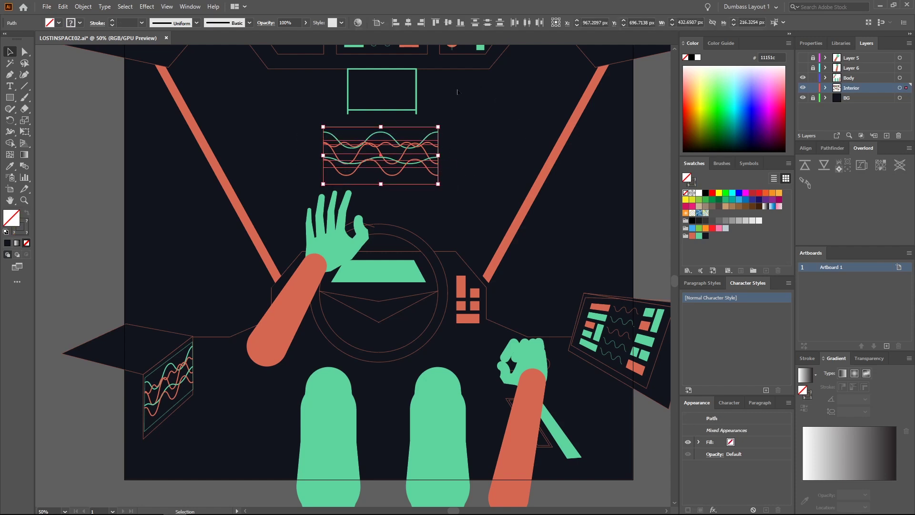
left_click(454, 147)
key("ctrl+minus")
left_click_drag(436, 225, 395, 232)
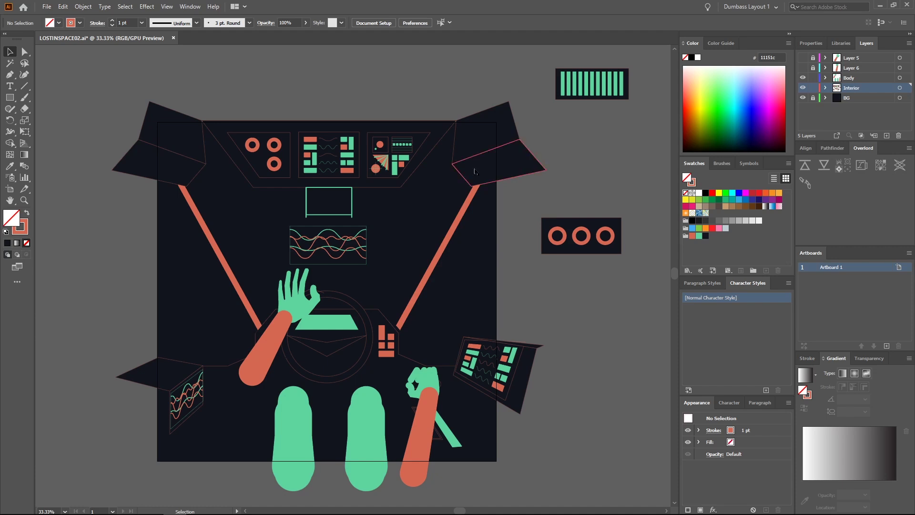
Select the cockpit interior pieces and push them to After Effects with Overlord.
left_click_drag(93, 116, 223, 257)
left_click_drag(497, 208, 462, 322, "shift")
left_click(445, 371, "shift")
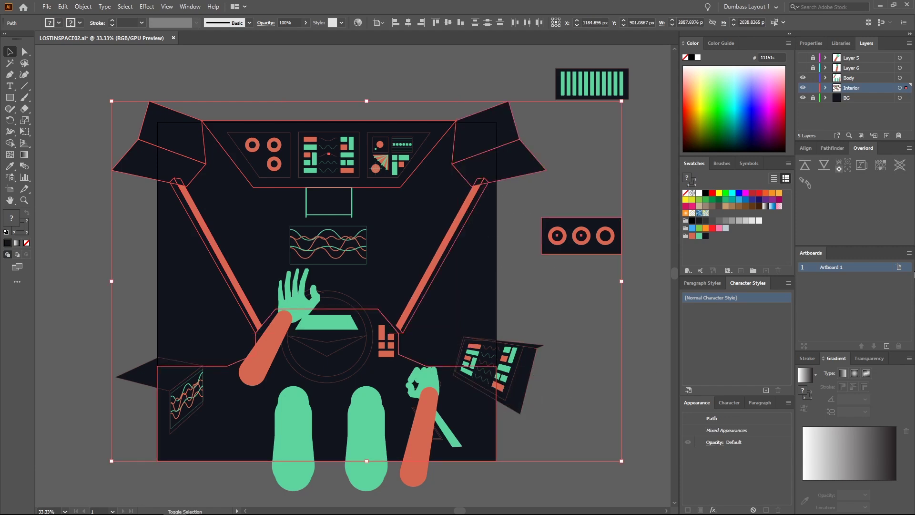
left_click(806, 167)
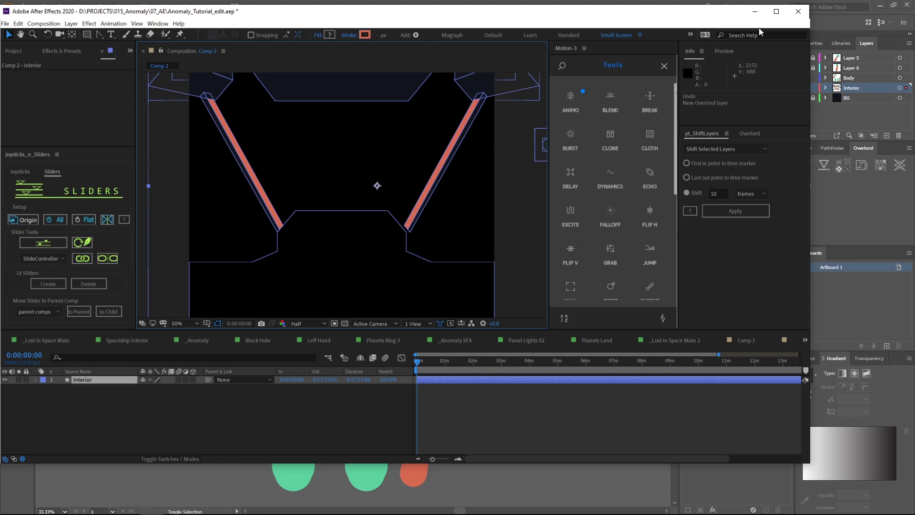
Maximize After Effects and expand the Interior layer's Contents to list Groups 1–11.
left_click(777, 11)
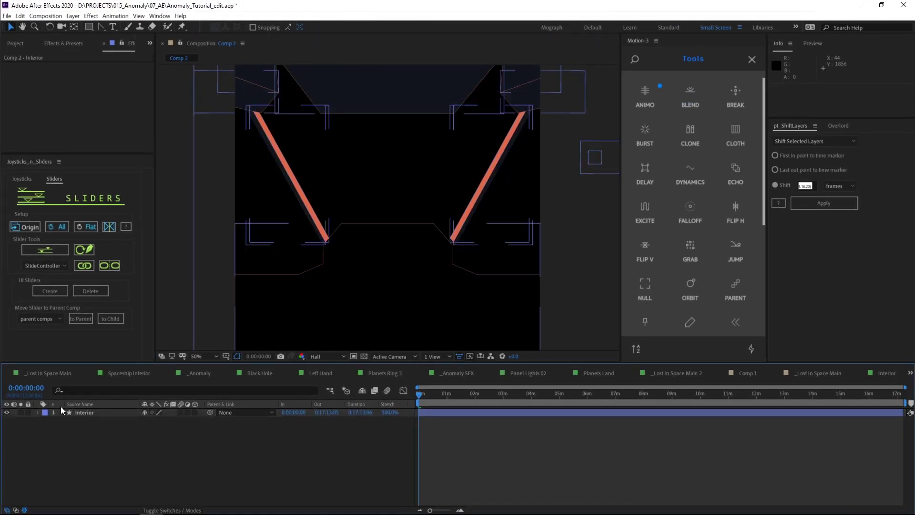
left_click(37, 413)
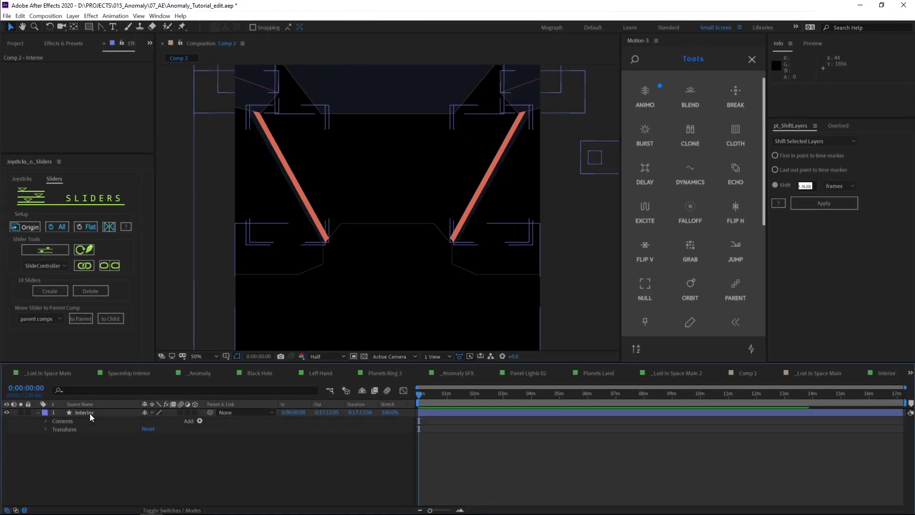
left_click(47, 421)
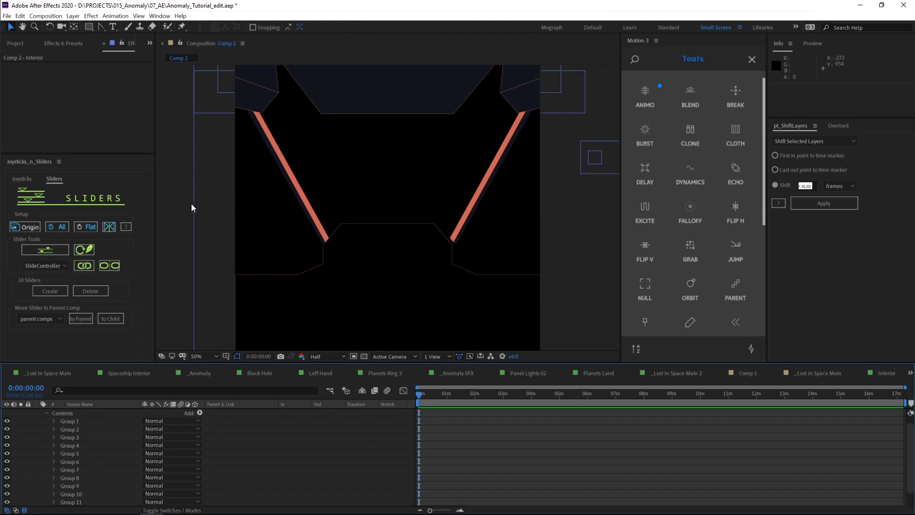
Drag a vertex of the Interior layer's top panel, then undo the path edit.
left_click(394, 84)
left_click(403, 86)
left_click_drag(320, 115, 341, 146)
key("ctrl+z")
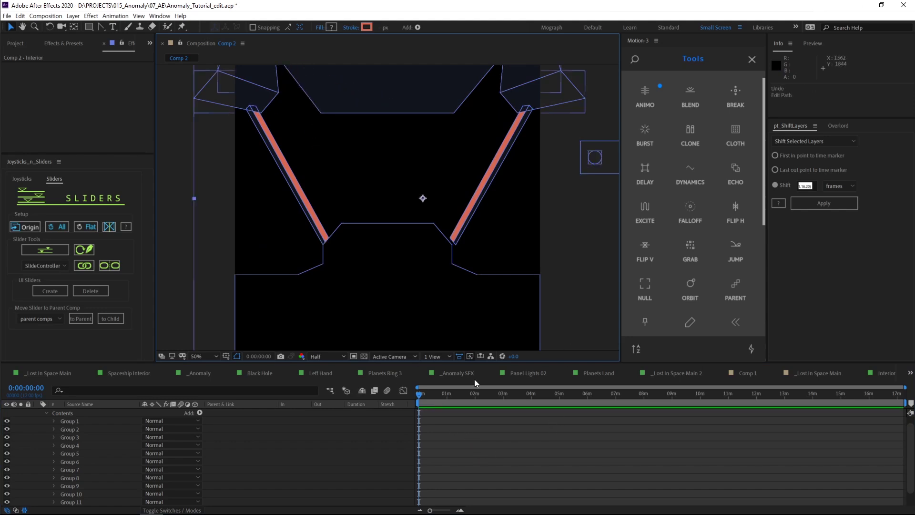
scroll(434, 424, "up", 1)
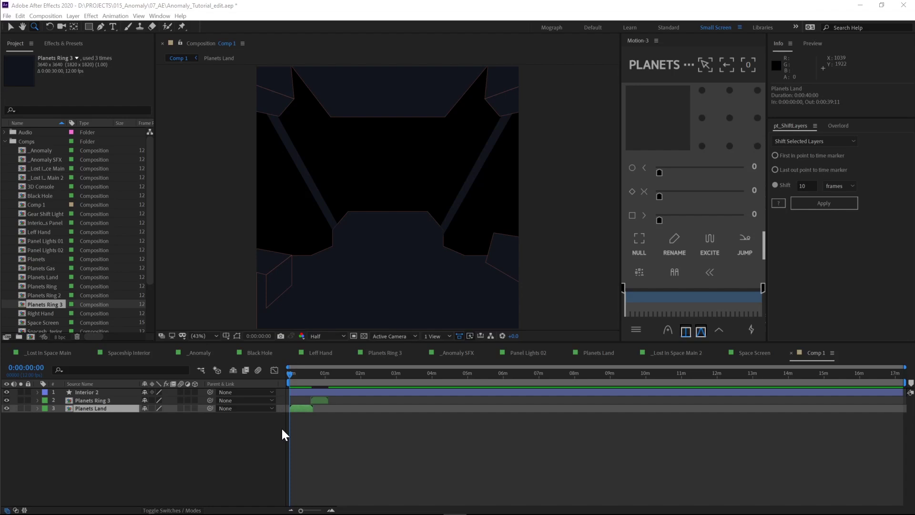
Open the Planets Land composition, scrub through the planet's rotation, and return to Comp 1.
left_click(283, 465)
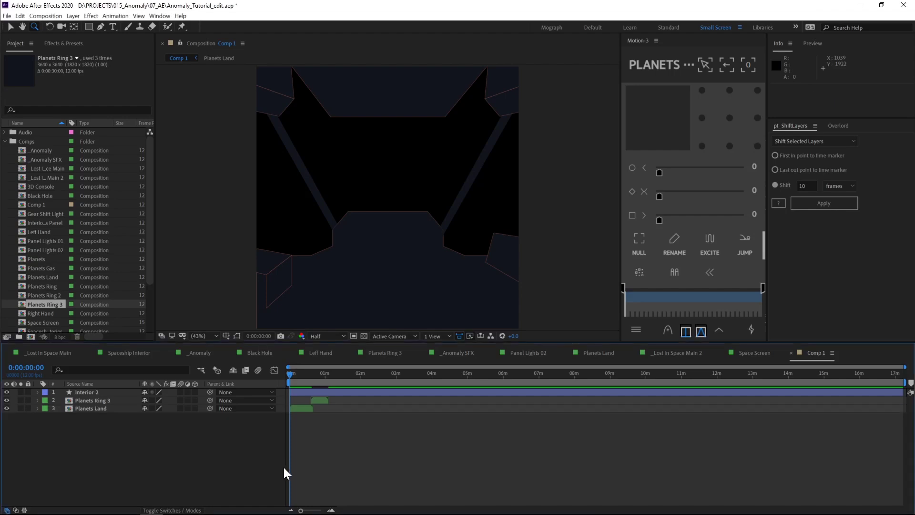
double_click(298, 408)
left_click_drag(293, 374, 770, 389)
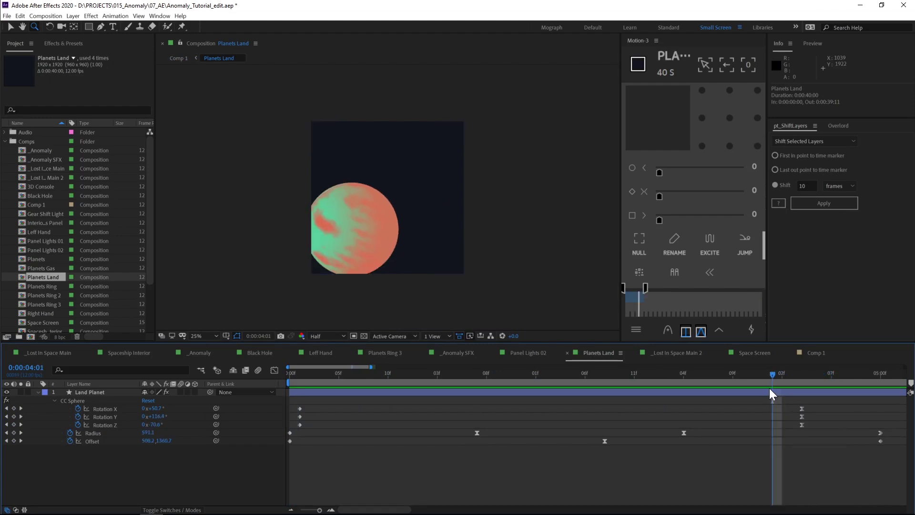
left_click(811, 350)
Move Planets Ring 3 about seven seconds earlier in Comp 1 and preview the new timing.
left_click_drag(286, 373, 318, 379)
key("space")
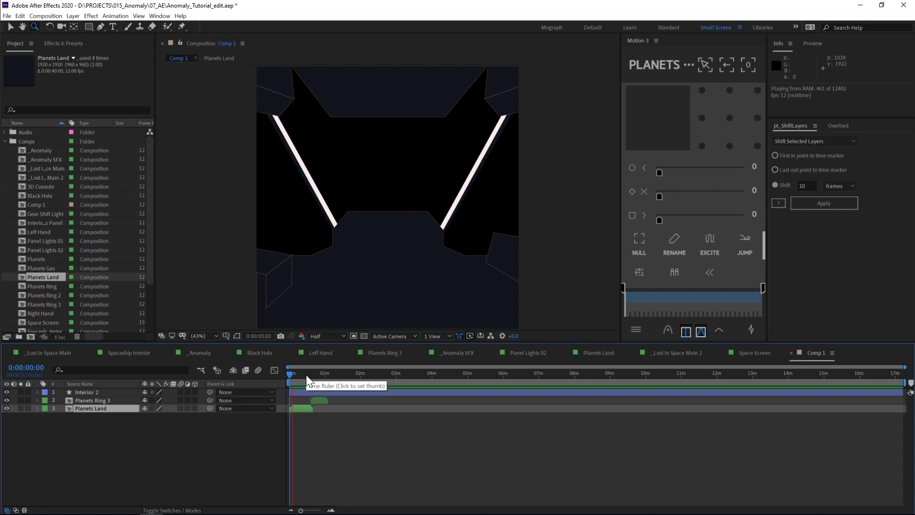
left_click_drag(307, 375, 307, 402)
key("space")
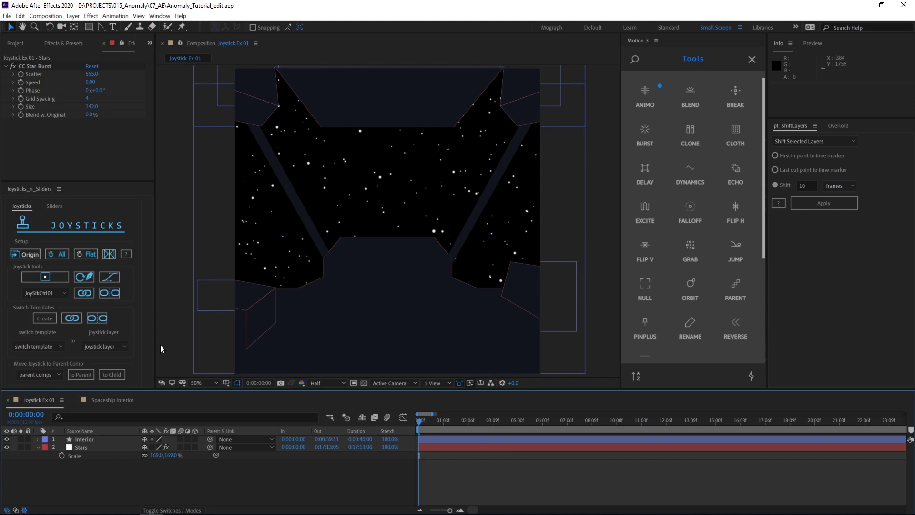
Shift the Interior layer up-left in the viewer, then undo the move.
left_click(104, 442)
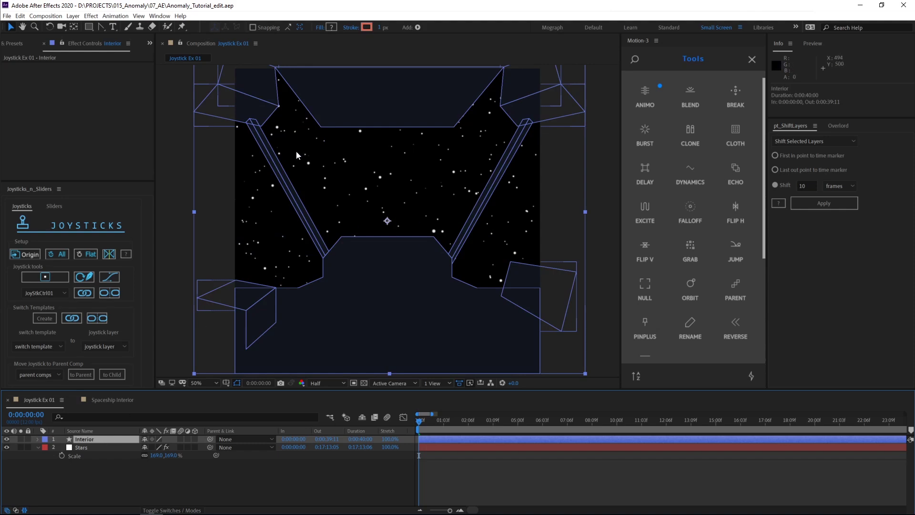
left_click_drag(414, 255, 386, 245)
key("z")
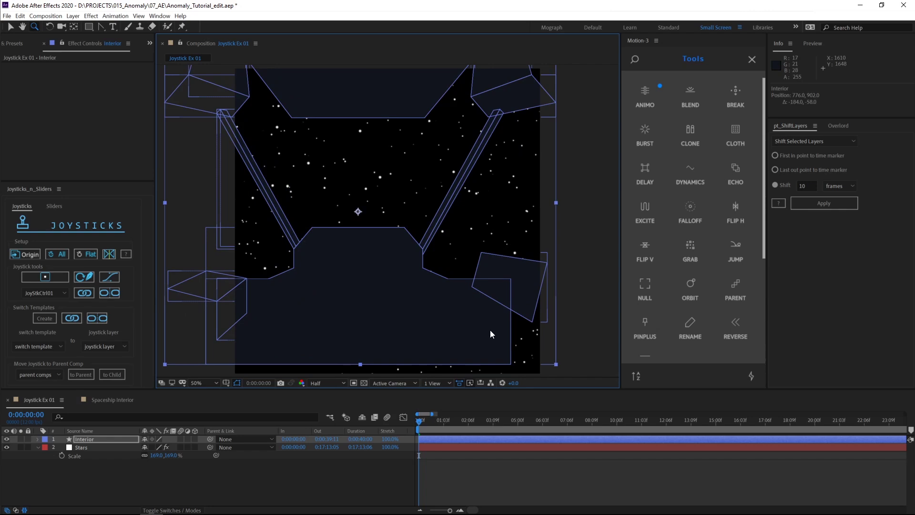
key("v")
key("ctrl+z")
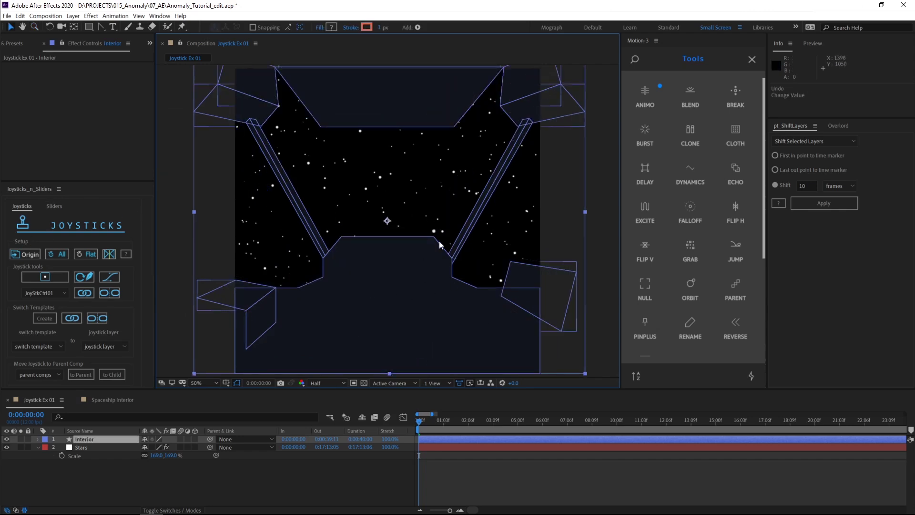
Keyframe Interior's Position at frame 0, then offset it right, left, up and down on frames 1–4.
key("p")
left_click(61, 449)
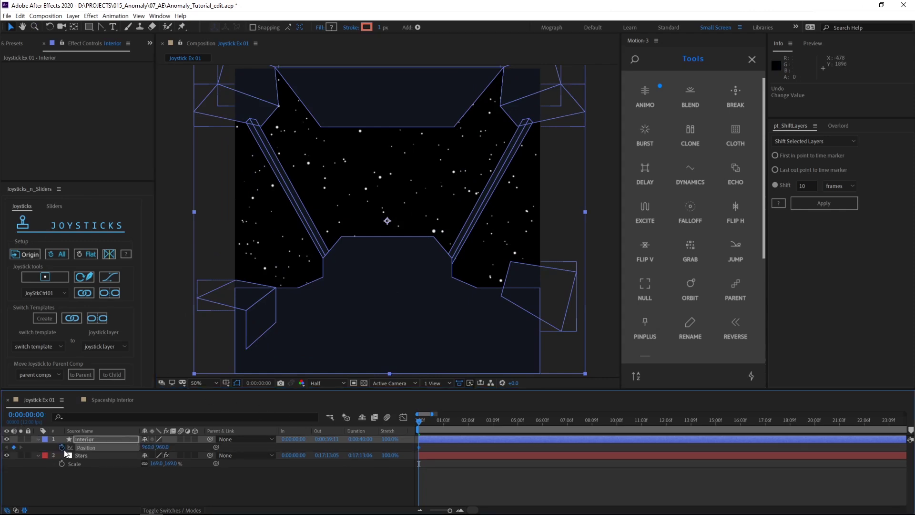
left_click_drag(433, 414, 424, 419)
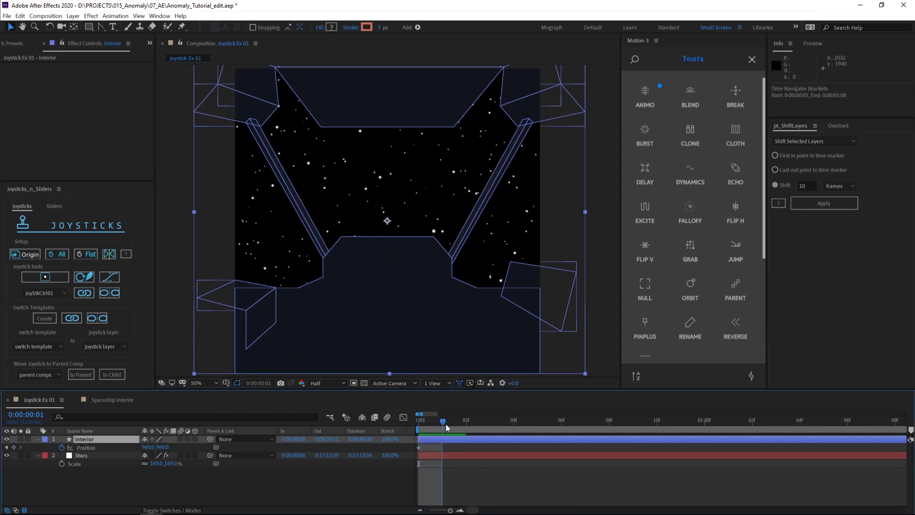
left_click_drag(377, 308, 435, 338, "shift")
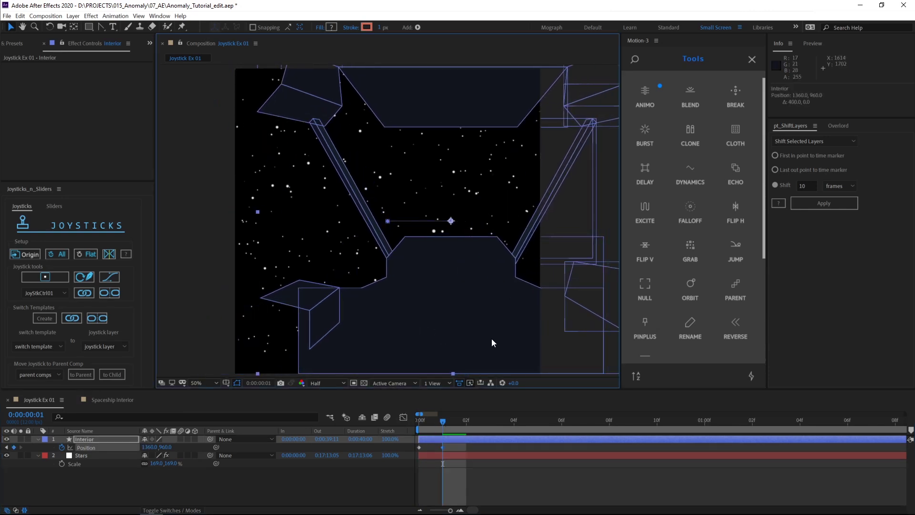
left_click(468, 424)
left_click_drag(520, 362, 453, 334, "shift")
left_click(490, 422)
left_click(514, 421)
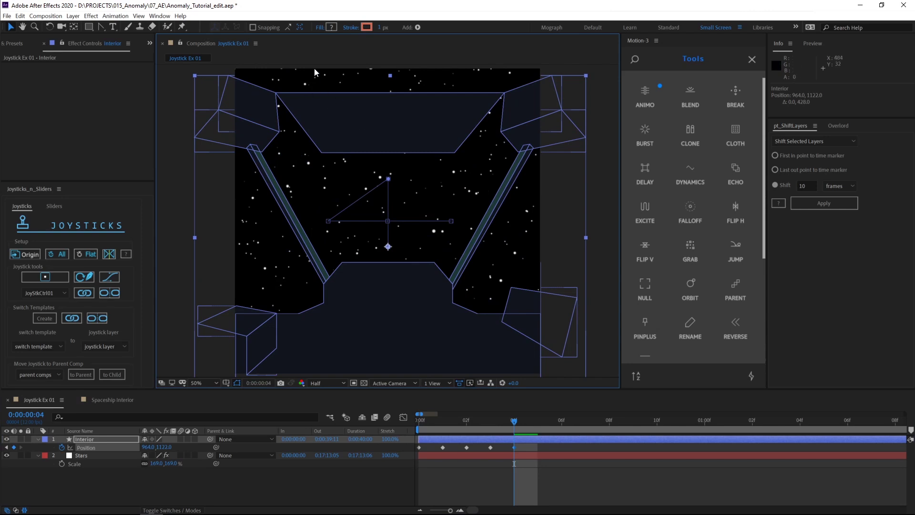
left_click_drag(463, 275, 463, 280, "shift")
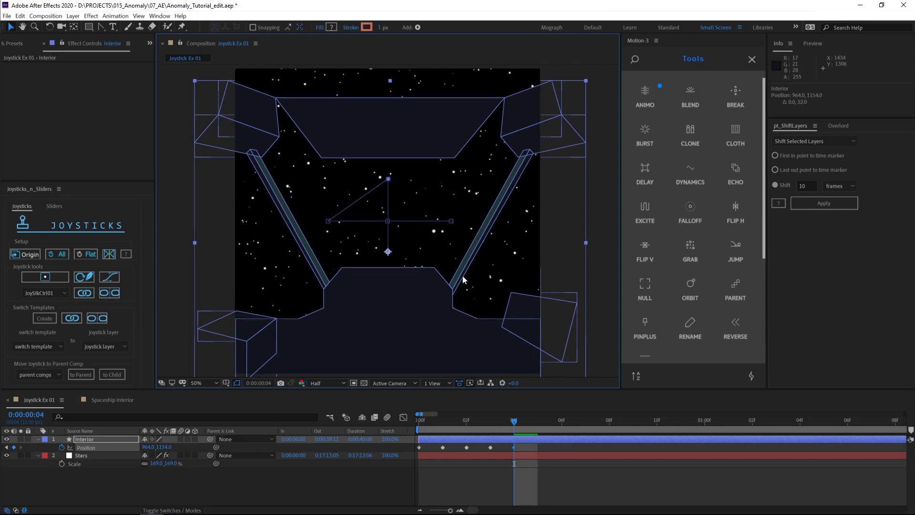
Keyframe the Stars layer's Position with offsets on frames 0–4, then select all Interior and Stars keys.
left_click(519, 457)
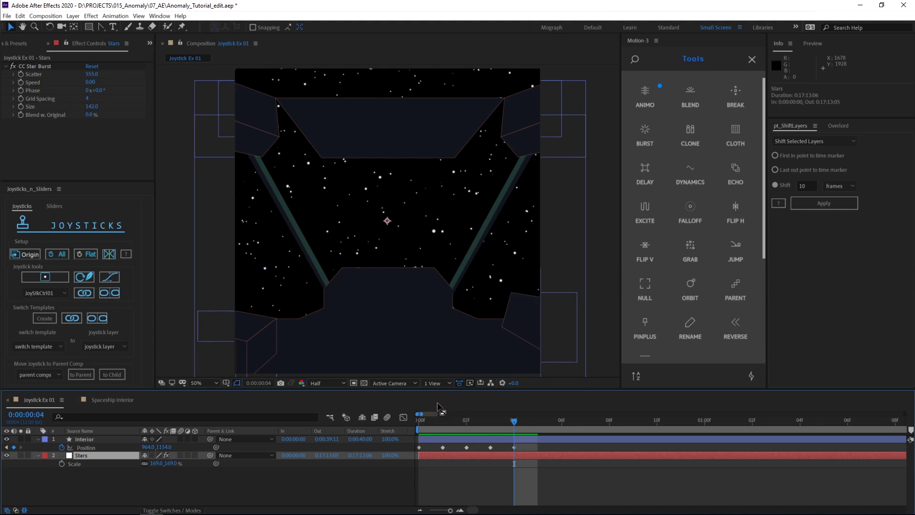
left_click(420, 424)
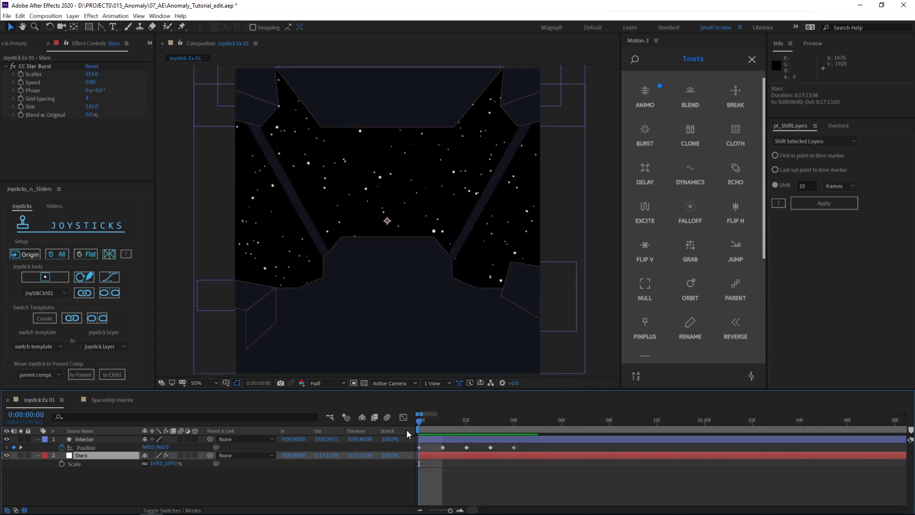
key("alt+shift+p")
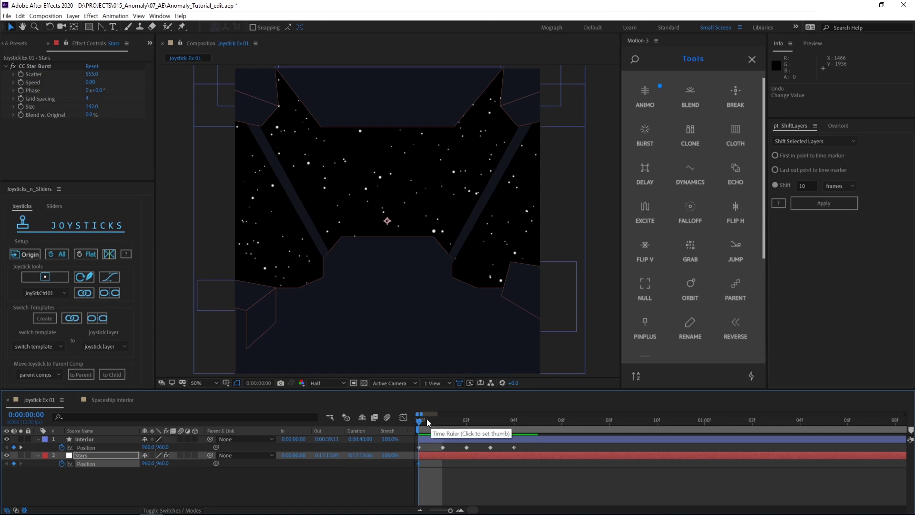
left_click(440, 422)
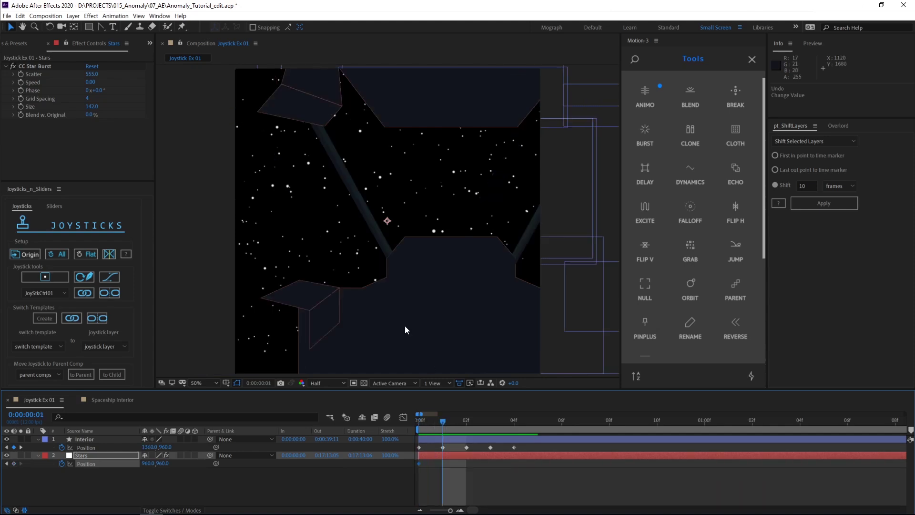
left_click_drag(366, 270, 283, 270)
left_click(466, 422)
left_click_drag(297, 341, 451, 341)
left_click(490, 422)
left_click_drag(426, 219, 405, 213)
left_click(514, 422)
left_click(562, 489)
left_click_drag(520, 472, 409, 446)
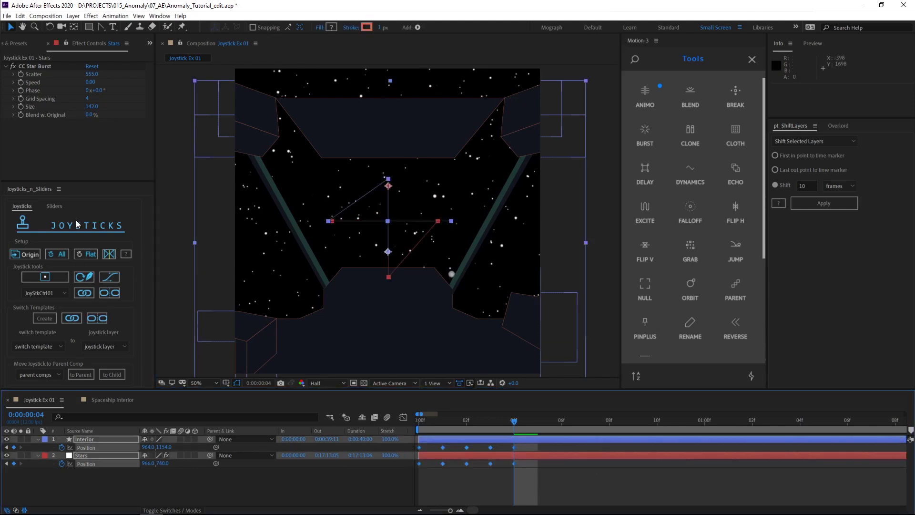
Create joystick JoyStkCtrl01 from the keyframes and test its controller square.
left_click(48, 278)
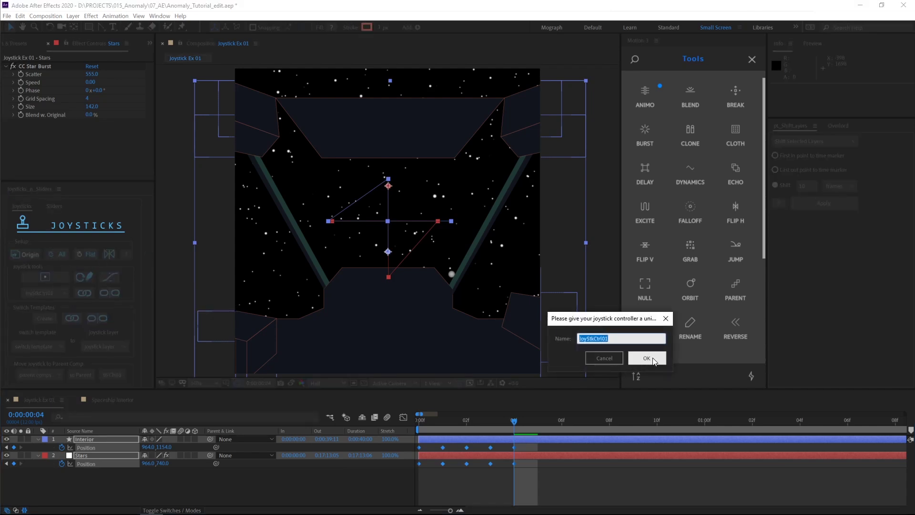
left_click(647, 358)
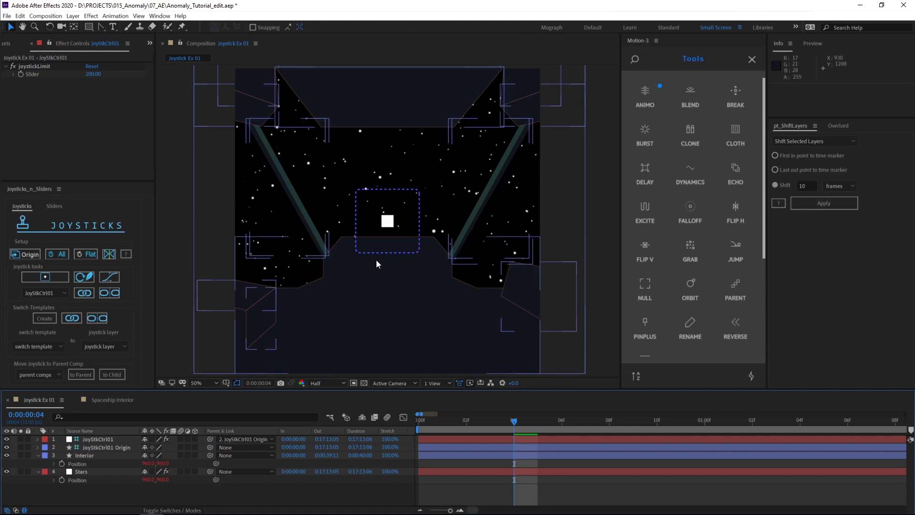
left_click(392, 223)
mouse_move(389, 223)
left_mouse_down()
mouse_move(372, 207)
mouse_move(404, 227)
mouse_move(409, 216)
mouse_move(357, 236)
mouse_move(406, 213)
mouse_move(414, 243)
mouse_move(430, 197)
mouse_move(379, 240)
mouse_move(387, 200)
mouse_move(382, 245)
mouse_move(376, 209)
mouse_move(414, 226)
mouse_move(385, 212)
mouse_move(386, 196)
mouse_move(389, 207)
left_mouse_up()
Keyframe the controller's Position up-left at frame 1 and down-right at frame 8.
key("p")
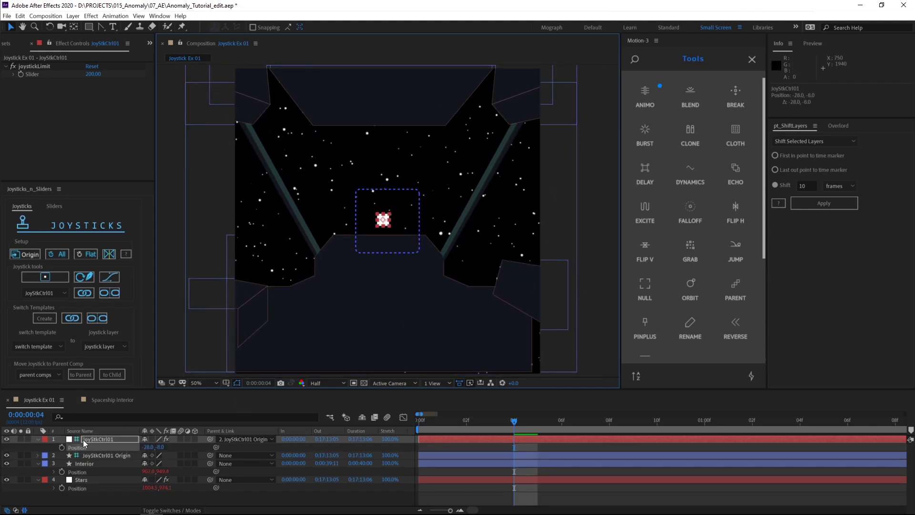
left_click(61, 448)
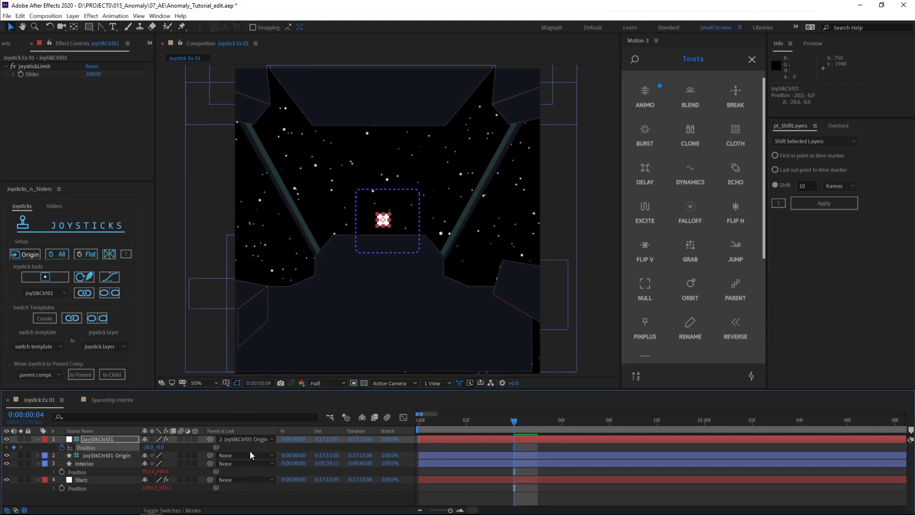
left_click(432, 426)
left_click_drag(383, 220, 366, 198)
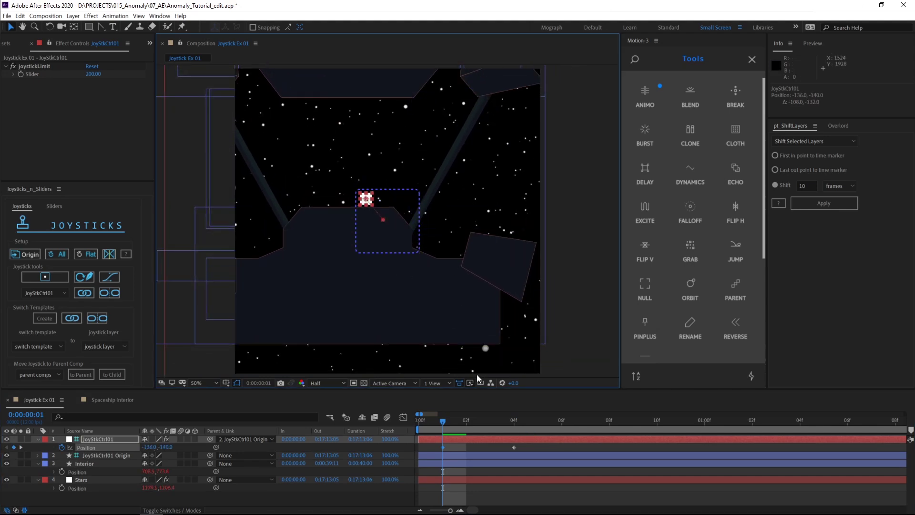
left_click_drag(576, 424, 609, 424)
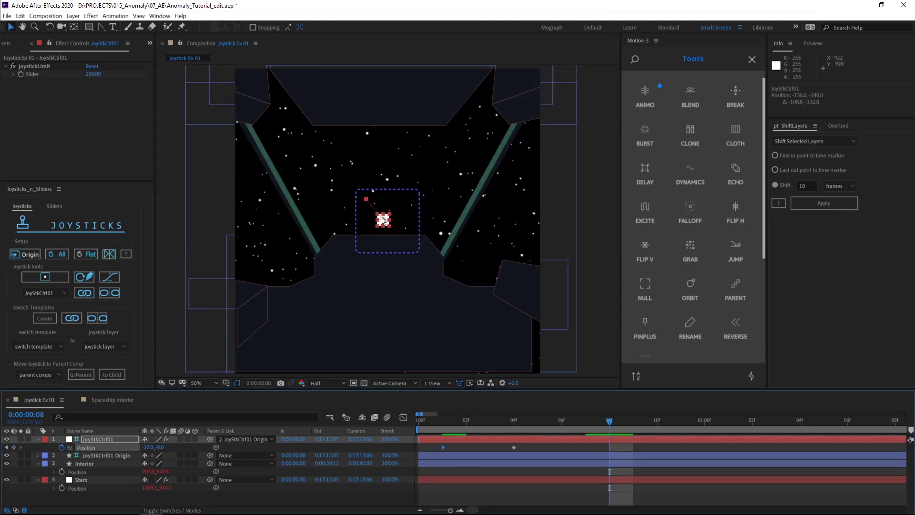
left_click_drag(383, 220, 422, 242)
Preview and scrub the joystick-driven cockpit swing from frame 1.
left_click(432, 419)
key("space")
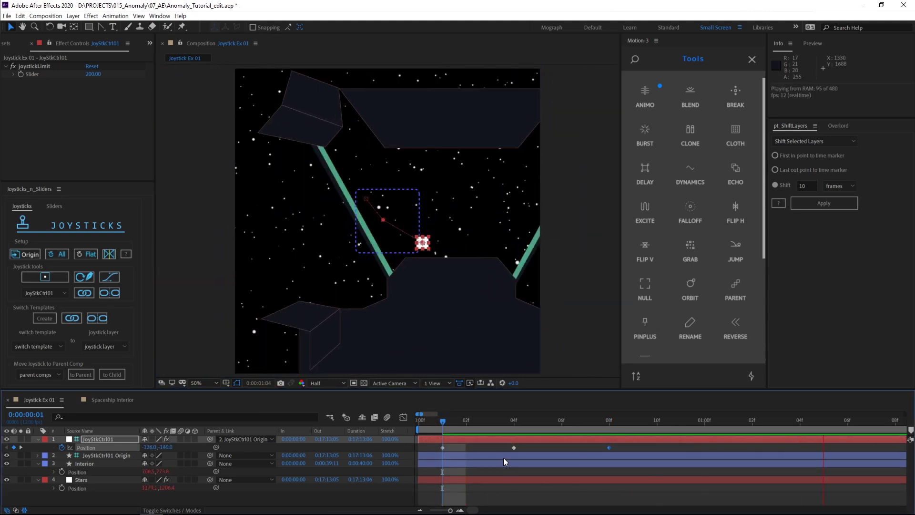
key("space")
left_click_drag(450, 423, 562, 426)
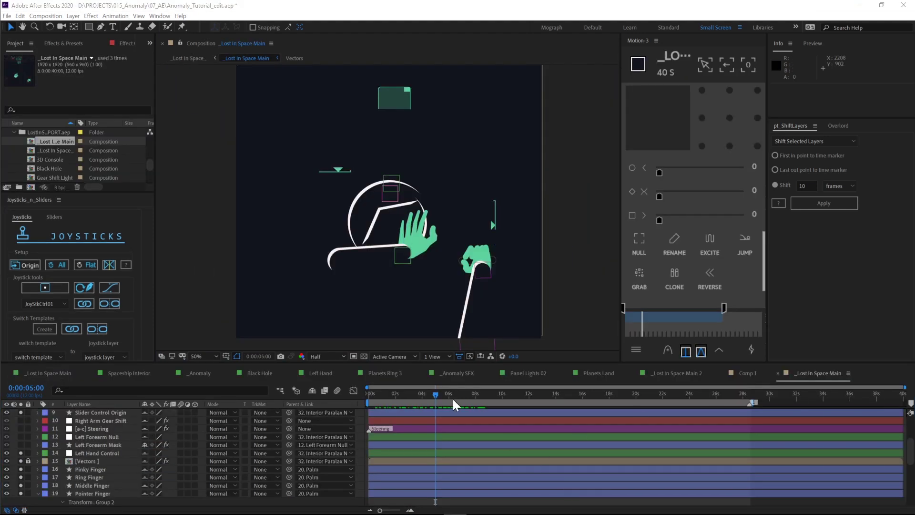
Drag the Ship Steering, Cockpit and Gear Shift controls to turn the wheel and move the pilot's hands.
left_click(339, 167)
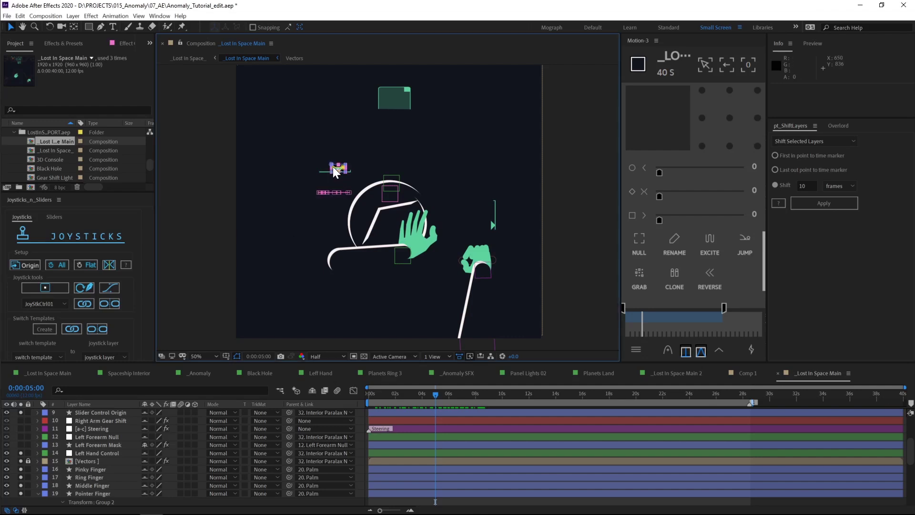
left_click(54, 217)
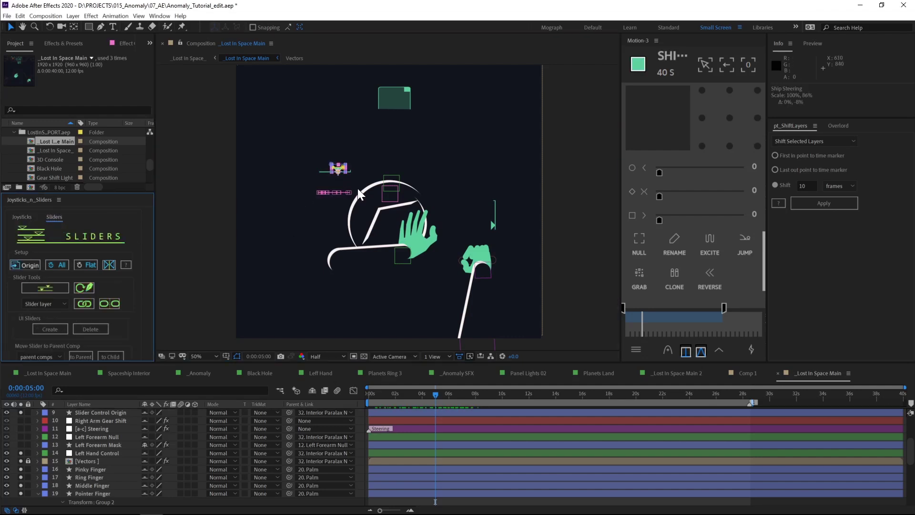
left_click_drag(495, 216, 492, 218)
mouse_move(340, 170)
left_mouse_down()
mouse_move(321, 164)
mouse_move(344, 168)
left_mouse_up()
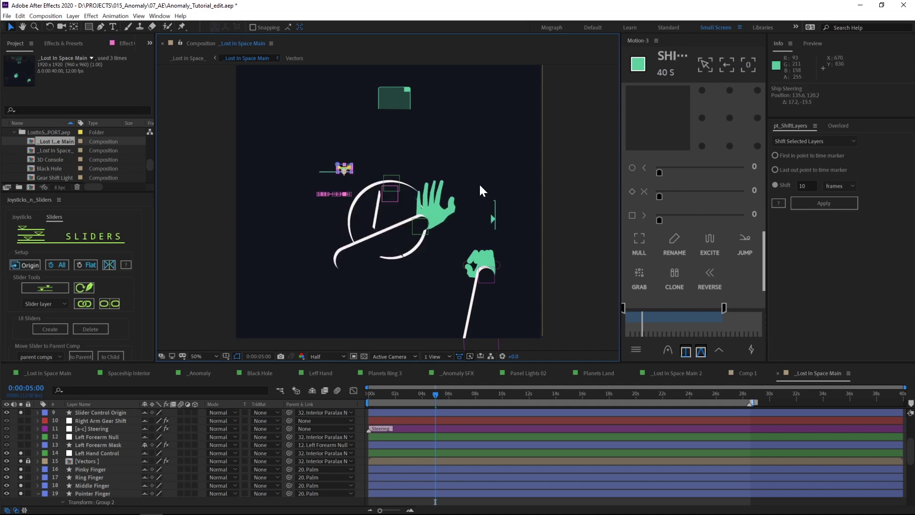
mouse_move(406, 91)
left_mouse_down()
mouse_move(389, 106)
mouse_move(386, 98)
mouse_move(407, 102)
left_mouse_up()
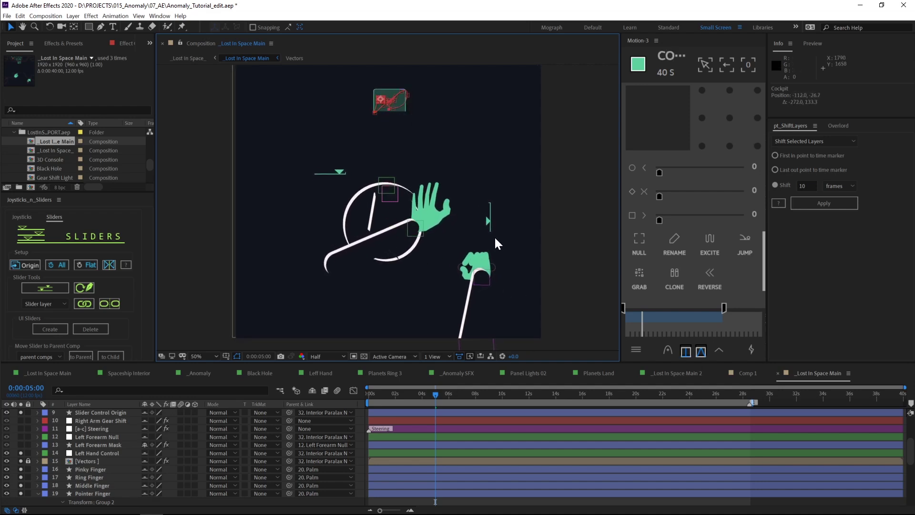
mouse_move(488, 218)
left_mouse_down()
mouse_move(483, 195)
mouse_move(485, 221)
left_mouse_up()
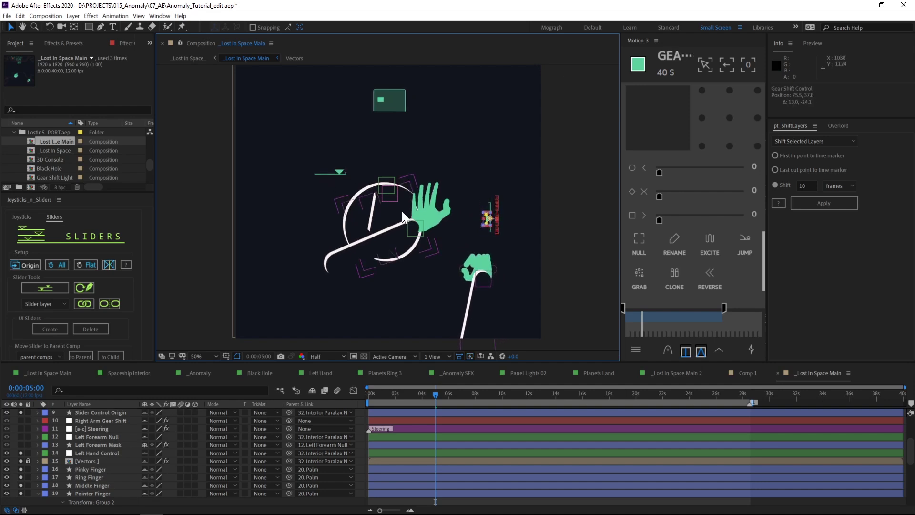
mouse_move(339, 169)
left_mouse_down()
mouse_move(314, 170)
mouse_move(336, 179)
left_mouse_up()
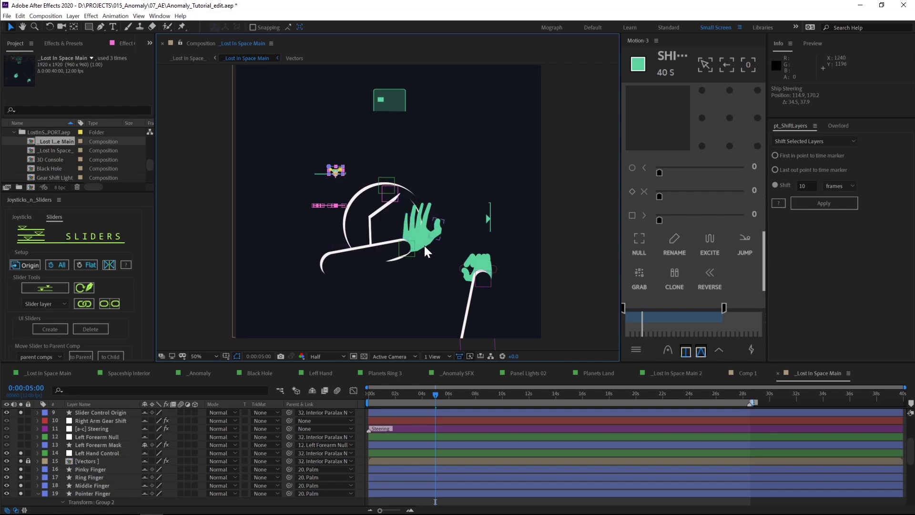
left_click_drag(339, 172, 331, 174)
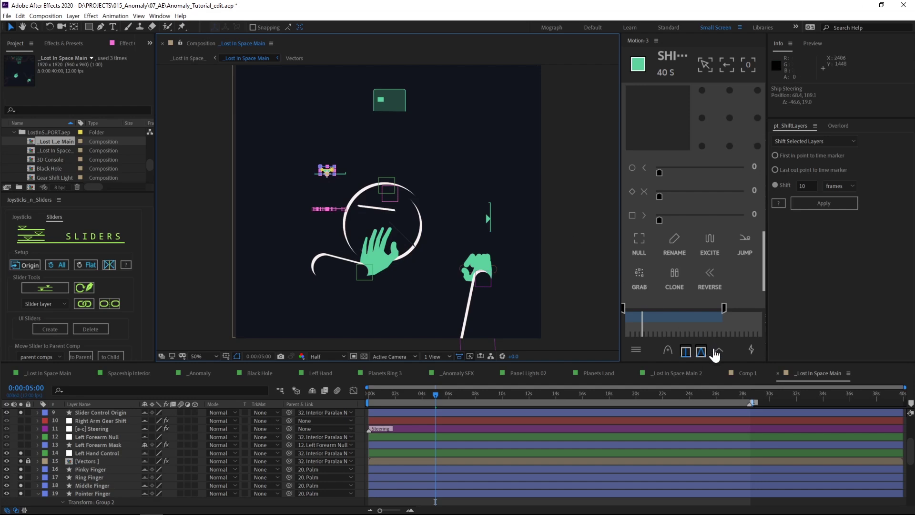
In Comp 1, keyframe the Wheel's Rotation to -307° at frame 1.
left_click(745, 374)
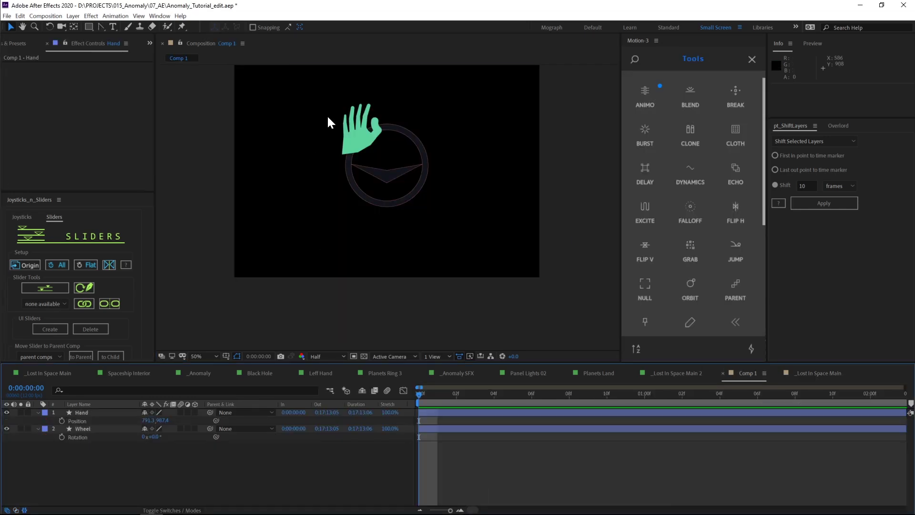
left_click(367, 143)
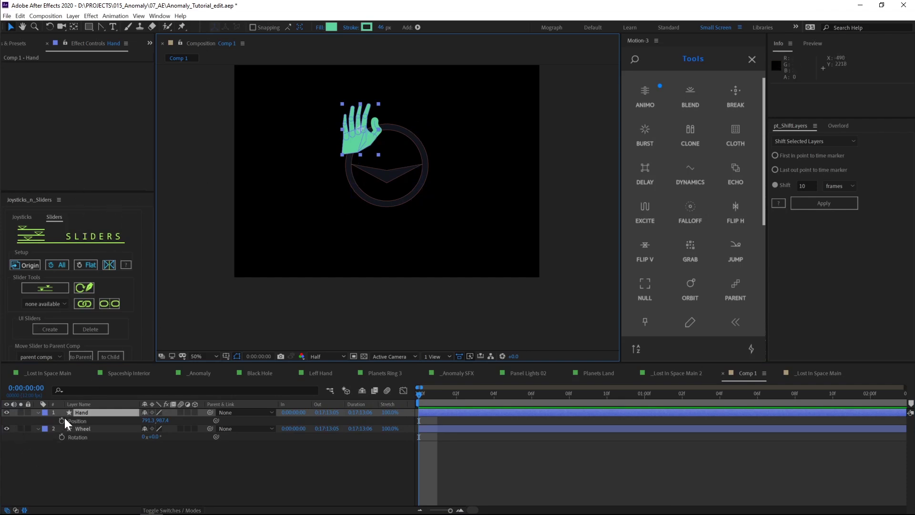
left_click(90, 429)
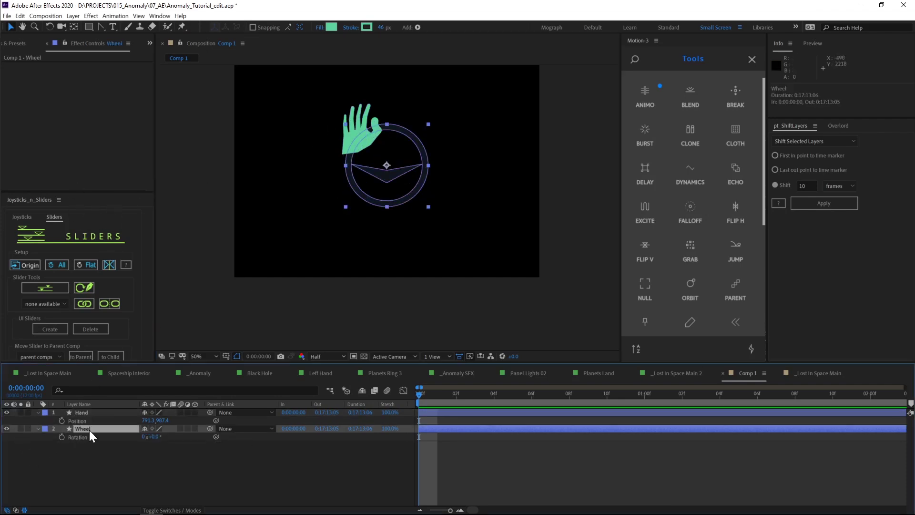
left_click(62, 436)
left_click(438, 393)
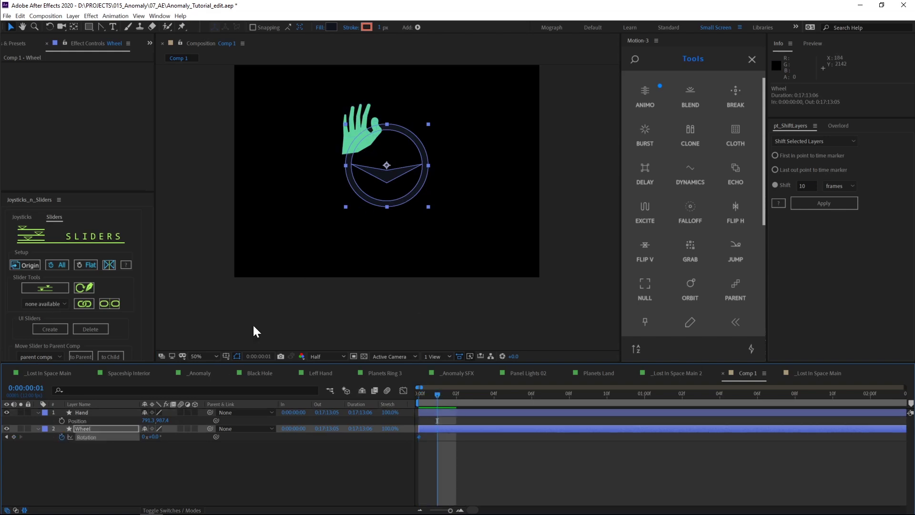
left_click_drag(156, 435, 62, 440)
Keyframe the Hand's Position to follow the wheel at frame 1 and curve its motion path.
left_click(61, 420)
left_click(422, 394)
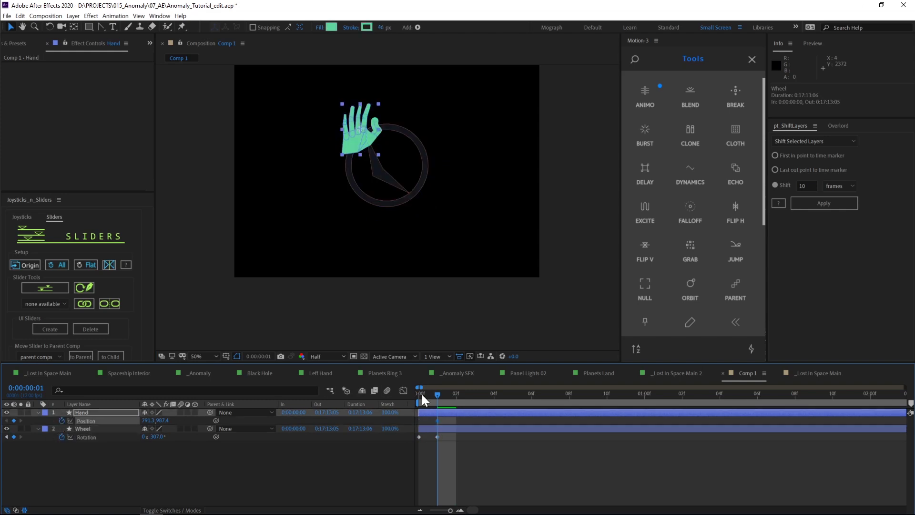
left_click(21, 421)
left_click_drag(362, 145, 422, 176)
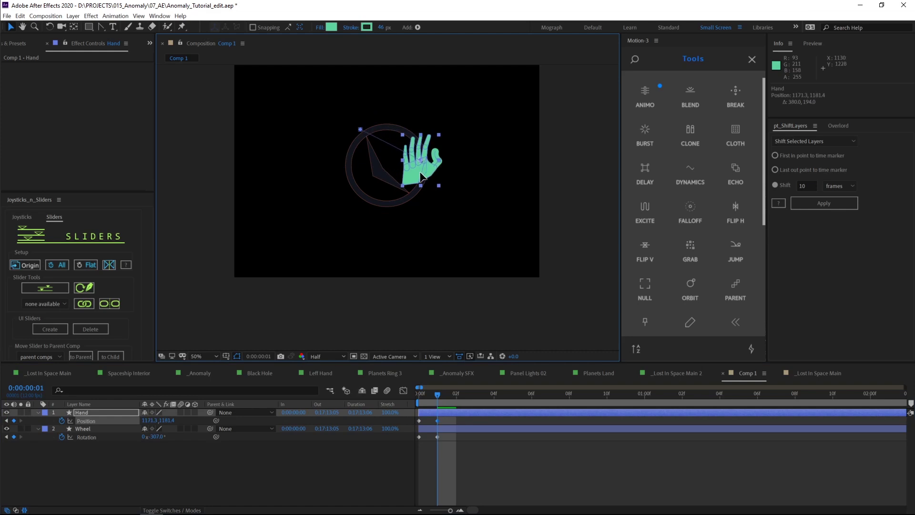
left_click(101, 27)
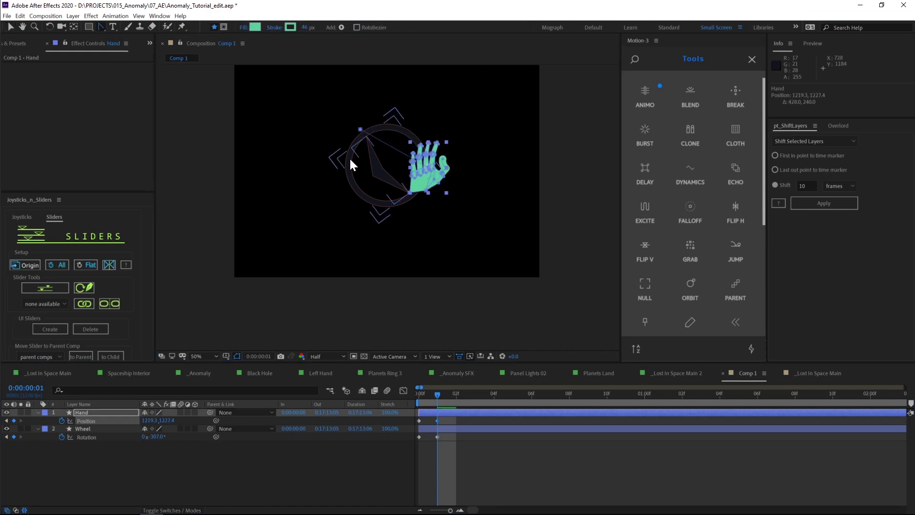
left_click_drag(361, 131, 319, 265)
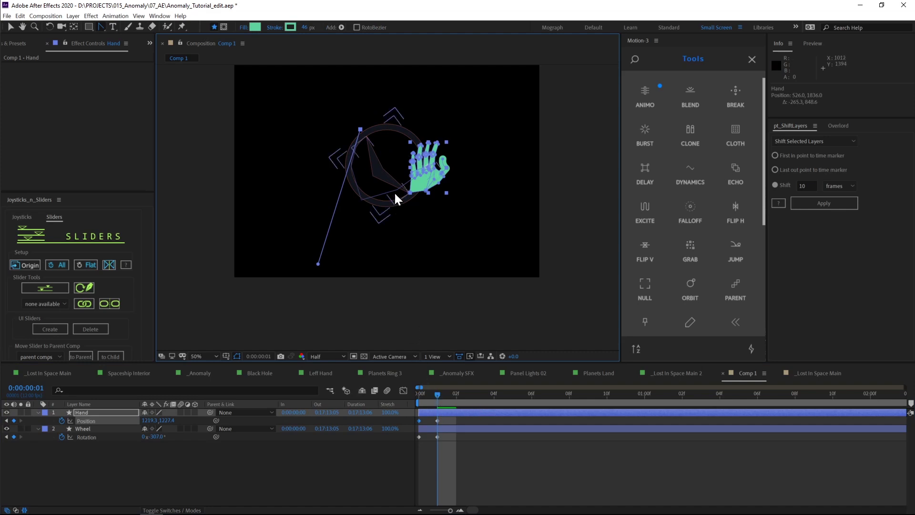
key("v")
key("ctrl+a")
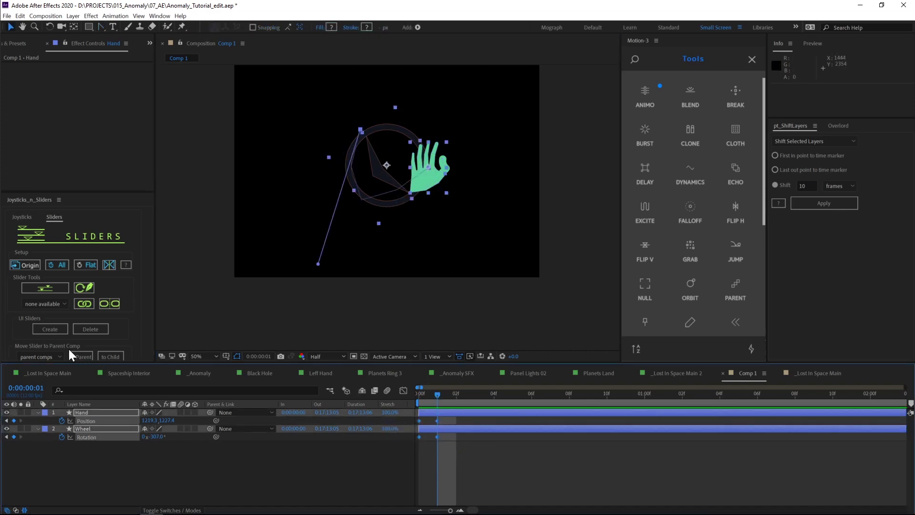
left_click(41, 289)
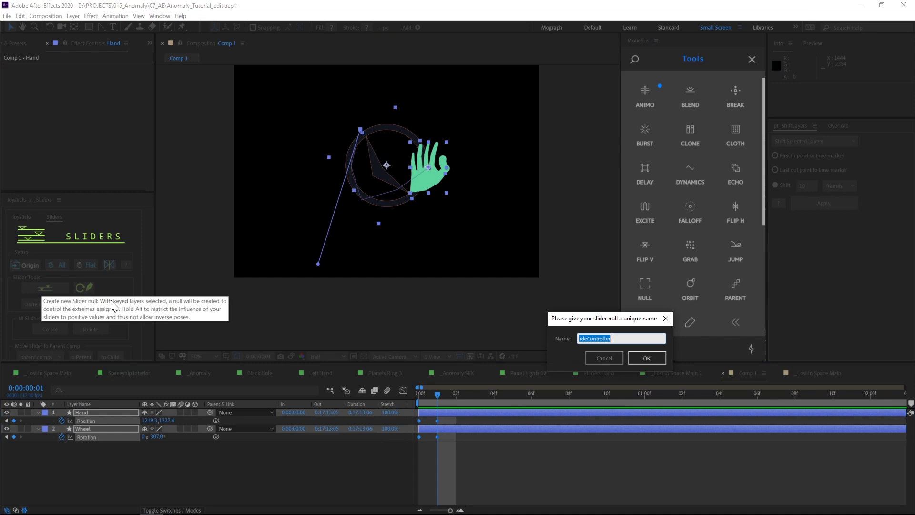
left_click(646, 359)
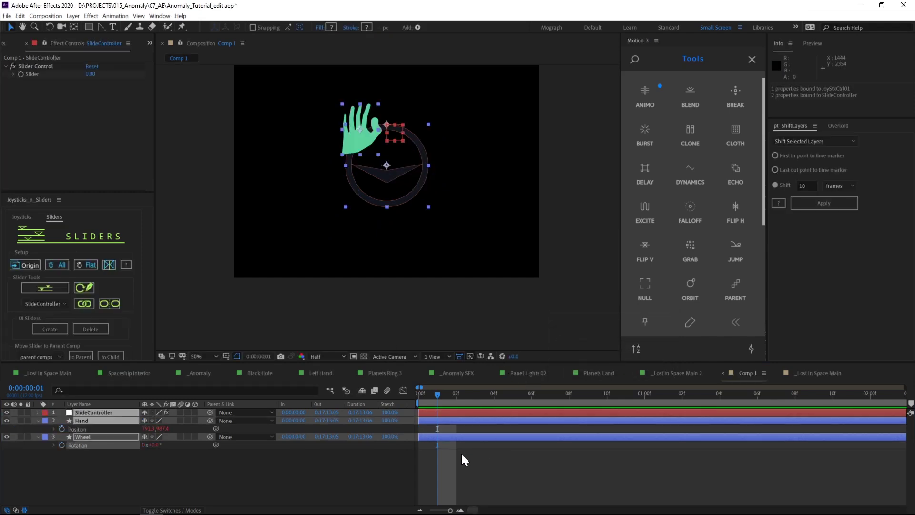
left_click_drag(90, 73, 141, 110)
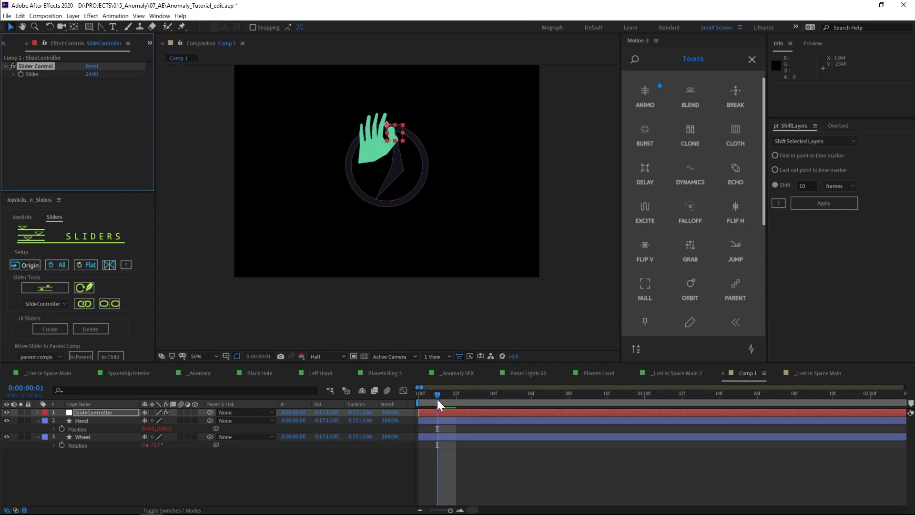
key("ctrl+z")
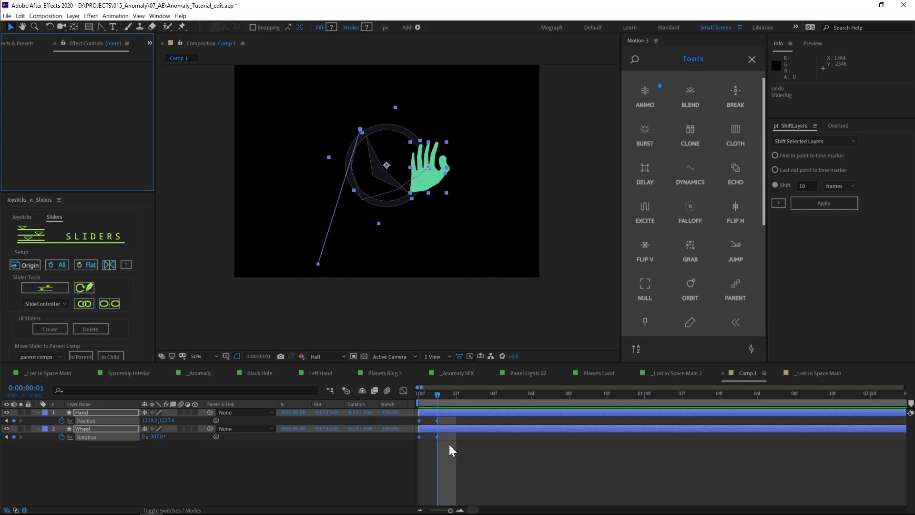
Move the hand's second Position keyframe to frame 8 and curve its motion path with the Pen tool.
left_click(452, 445)
left_click_drag(439, 422, 577, 424)
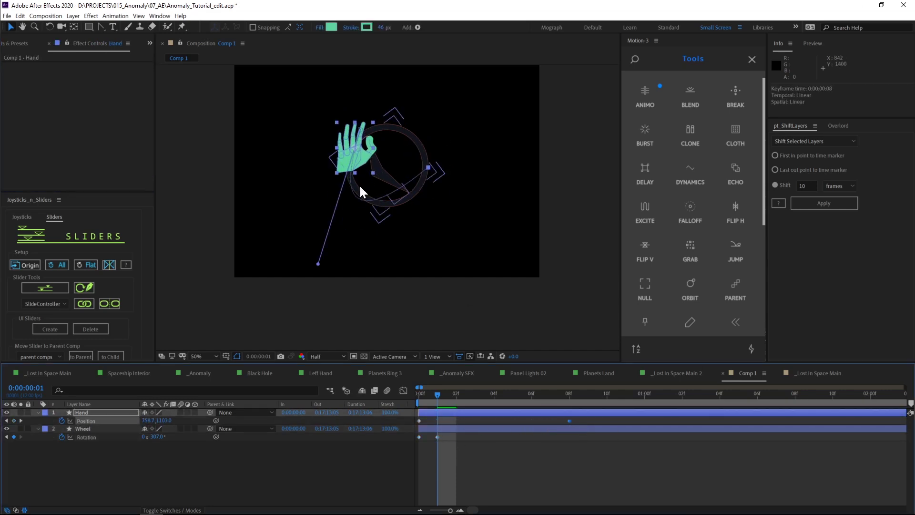
left_click(101, 26)
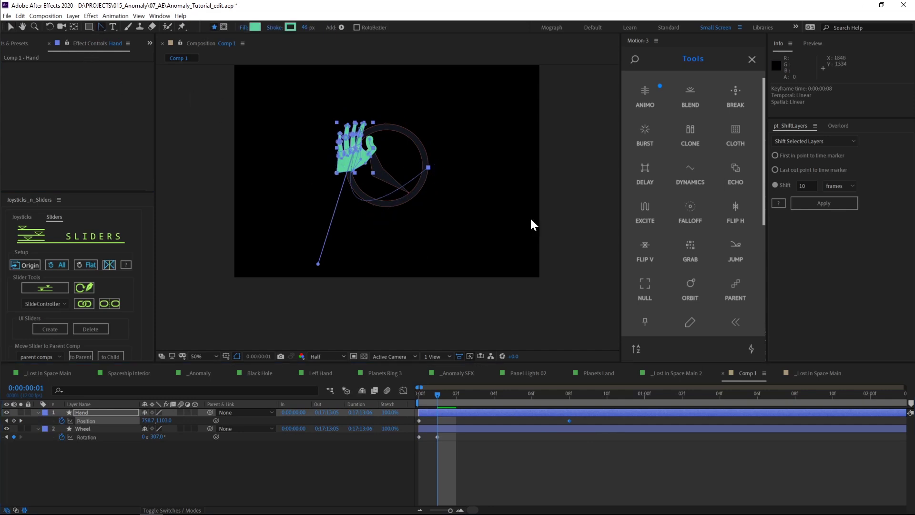
left_click_drag(432, 172, 438, 198)
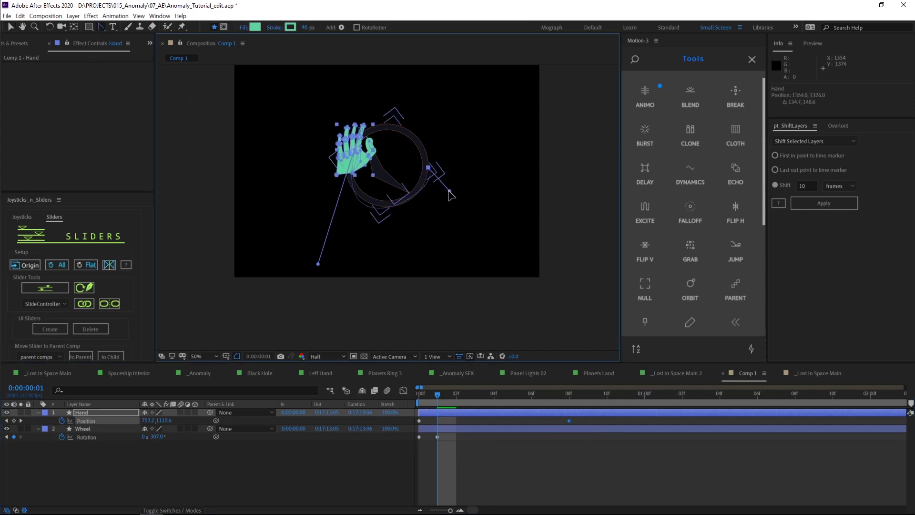
Move the Wheel's second Rotation keyframe out to frame 8.
left_click(583, 467)
key("v")
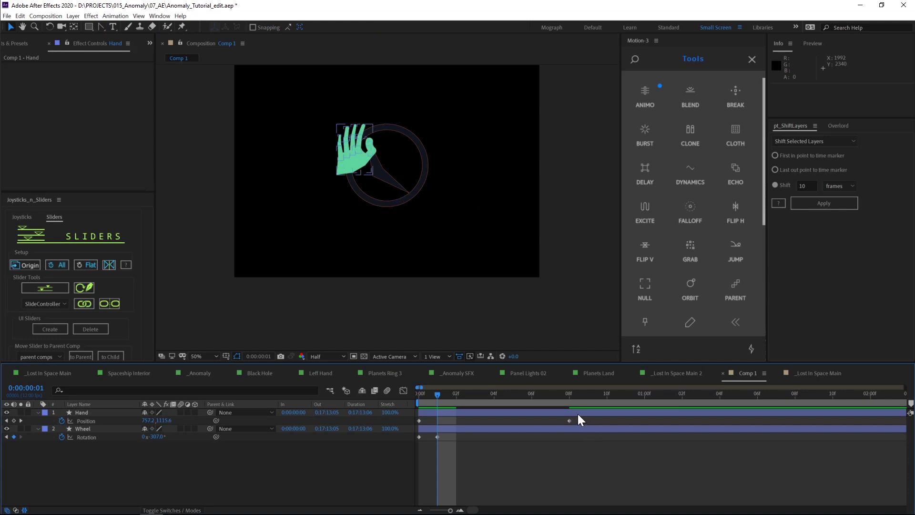
left_click(578, 411)
left_click_drag(437, 437, 567, 453)
Select both the Hand and Wheel layers and bring up their layer options.
left_click(573, 411)
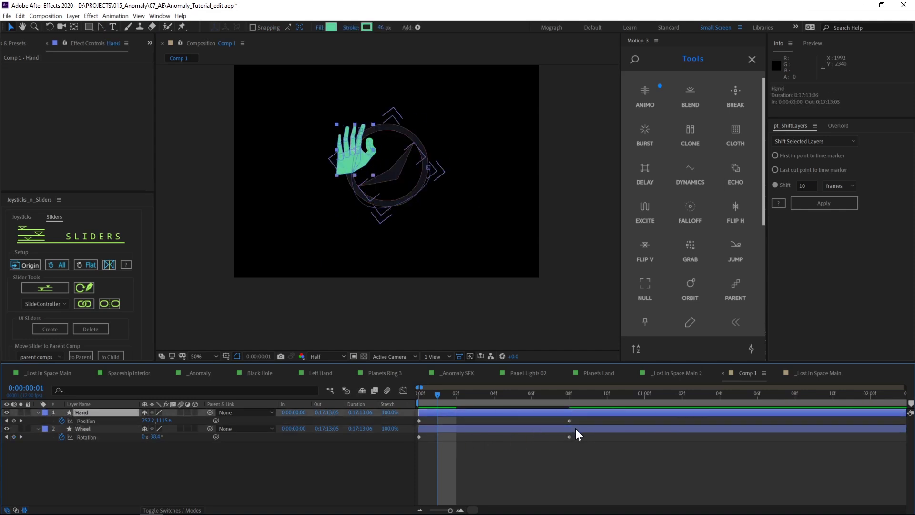
left_click(576, 428, "shift")
right_click(554, 430)
Pre-compose the Hand and Wheel layers, then undo it with Ctrl+Z to keep them separate.
left_click(623, 392)
key("Return")
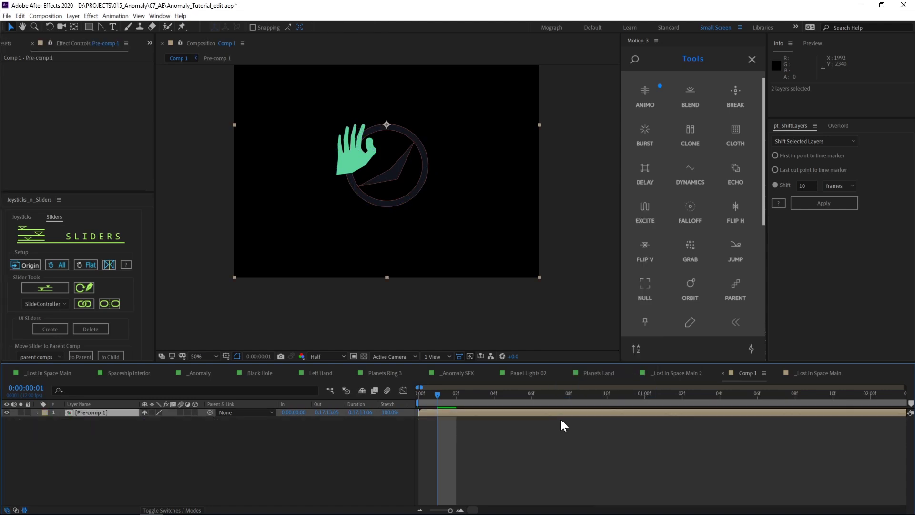
left_click(535, 425)
left_click(534, 410)
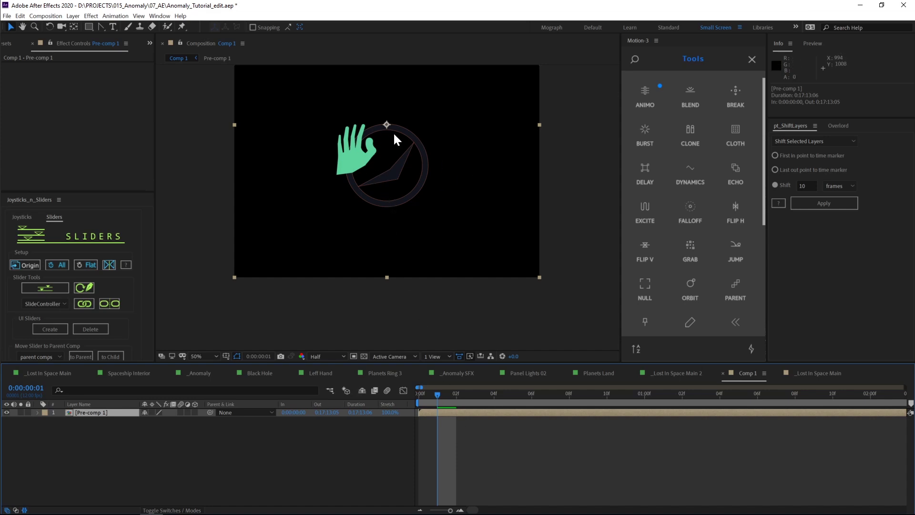
key("ctrl+z")
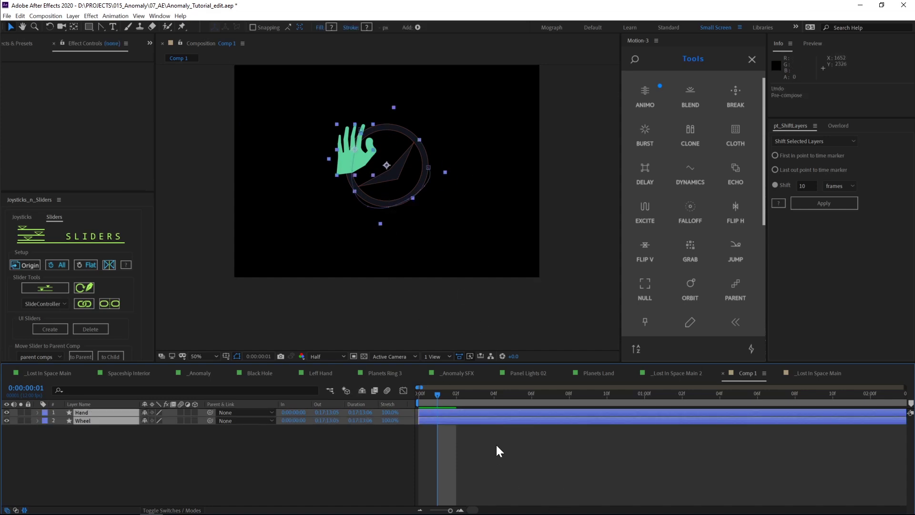
Marquee-select the Hand and Wheel keyframes and bring up Motion-3's main controls.
left_click(569, 468)
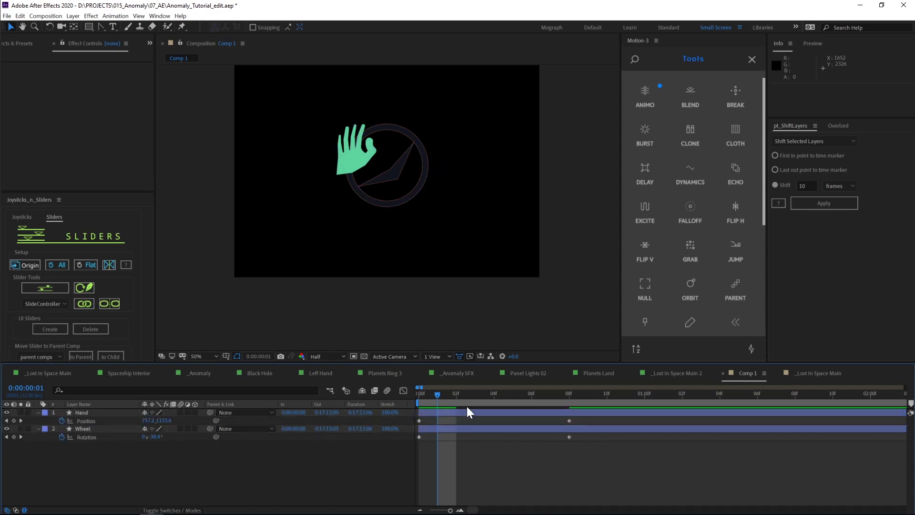
left_click_drag(611, 459, 391, 421)
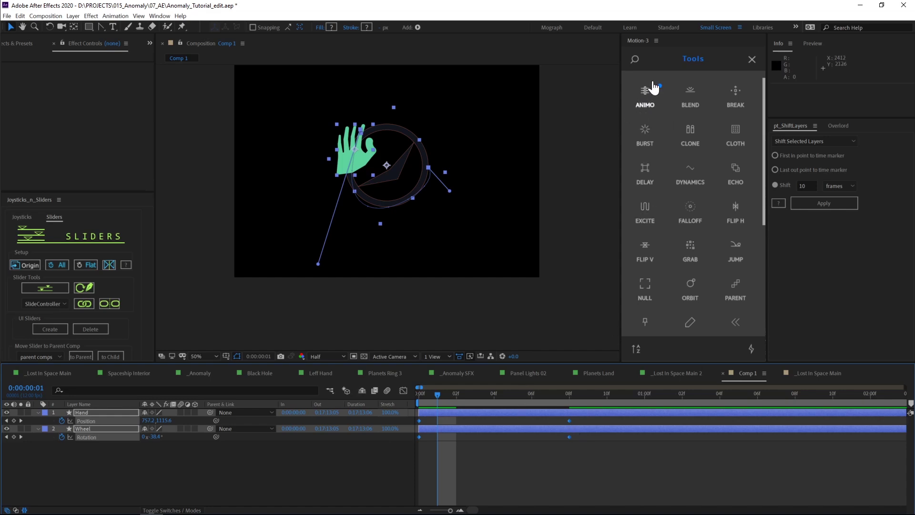
left_click(752, 60)
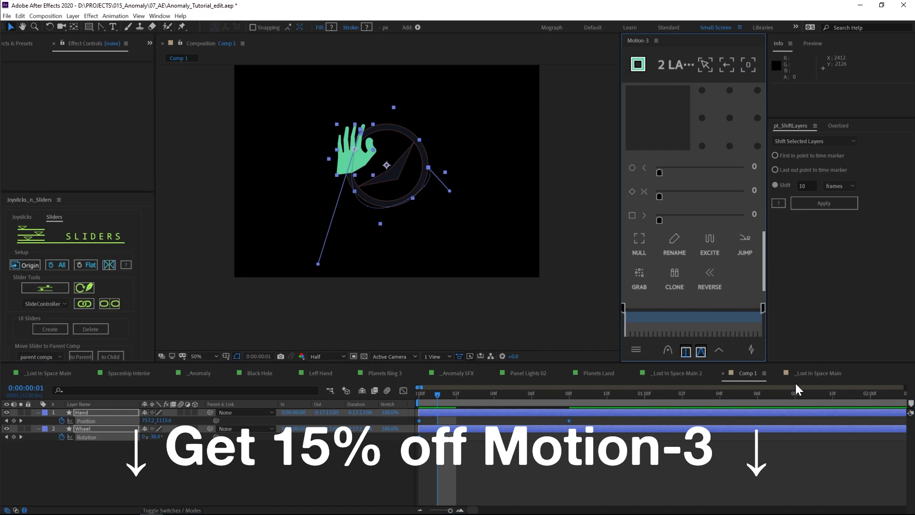
Apply Motion-3's Animo extension to the selected layers and move the Animate keyframe earlier.
left_click(752, 353)
left_click(685, 178)
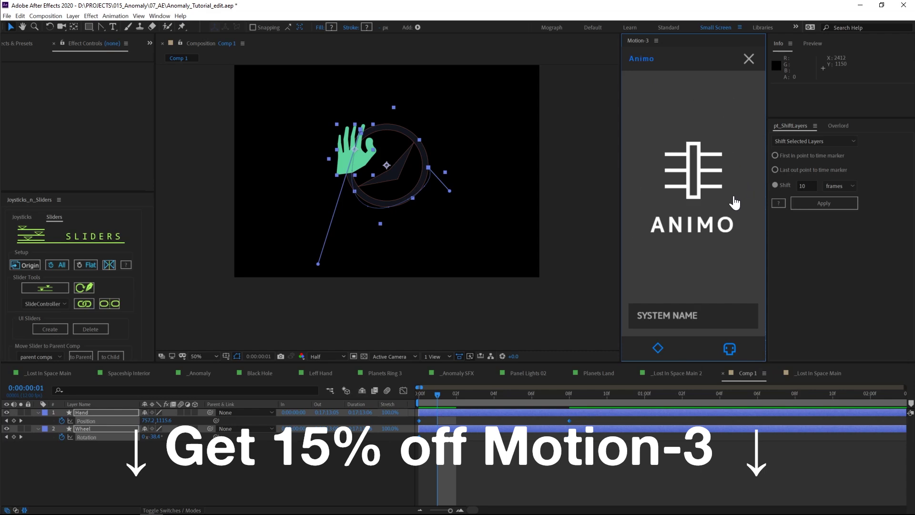
left_click(699, 193)
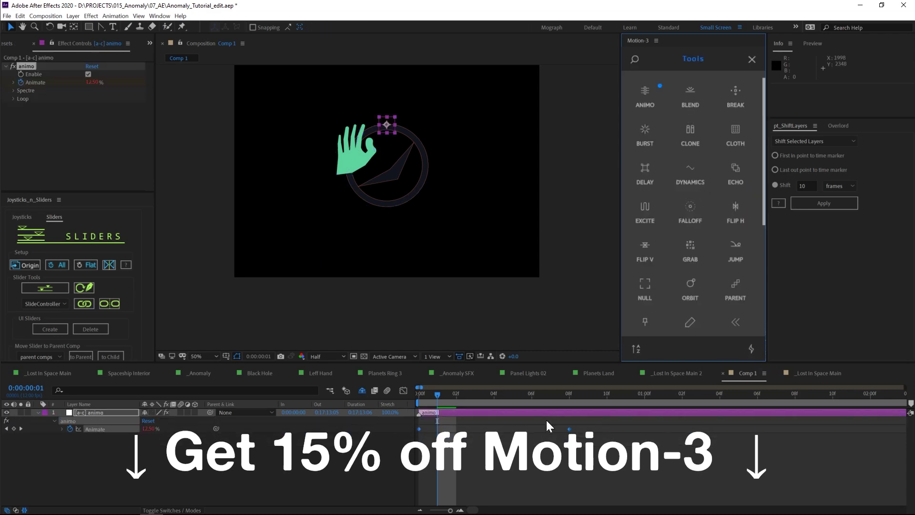
left_click_drag(568, 430, 446, 433)
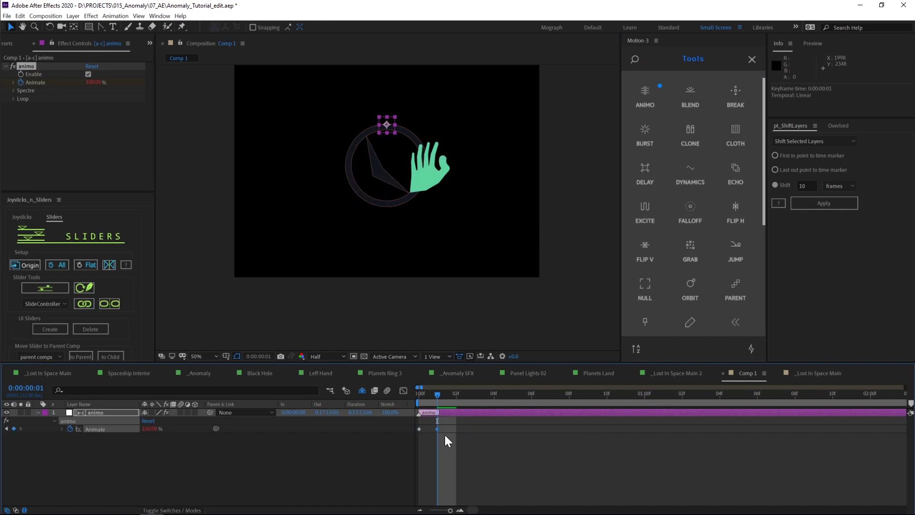
Create a slider null named SlideController and test it by swinging the hand.
left_click(45, 288)
left_click(646, 358)
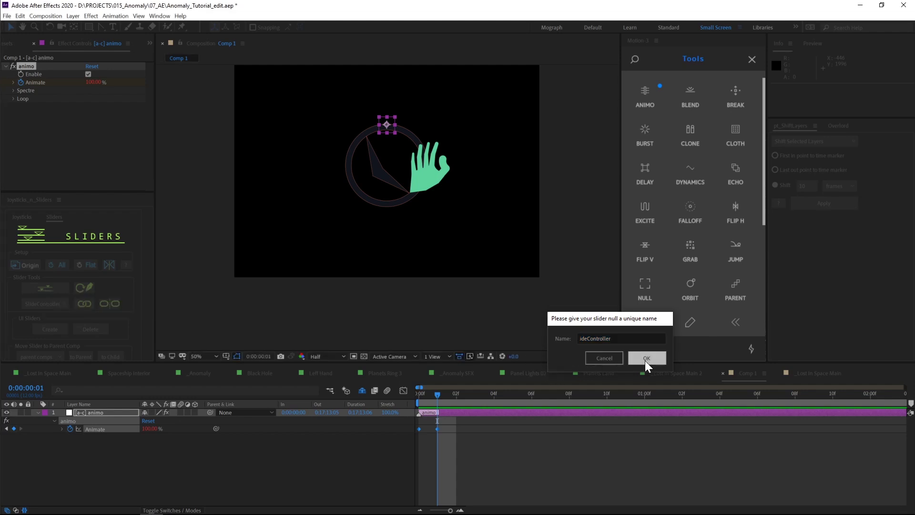
left_click_drag(90, 75, 108, 90)
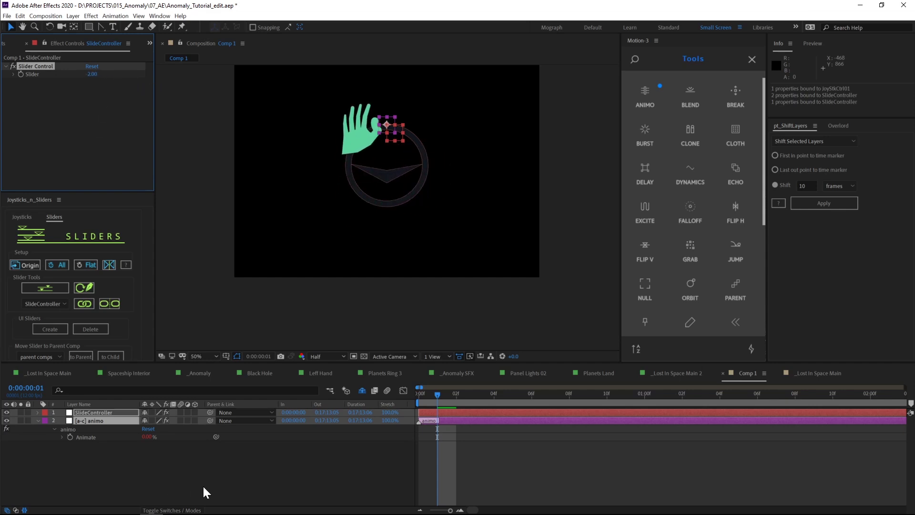
left_click(181, 496)
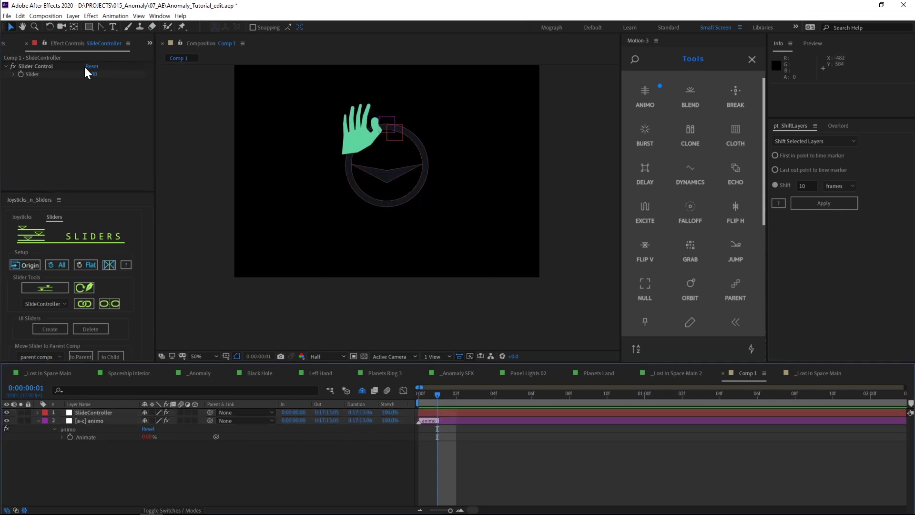
Set the Slider to -1, reveal the shy Hand and Wheel layers, and go to frame 6.
left_click_drag(93, 72, 90, 71)
left_click(408, 432)
left_click(361, 393)
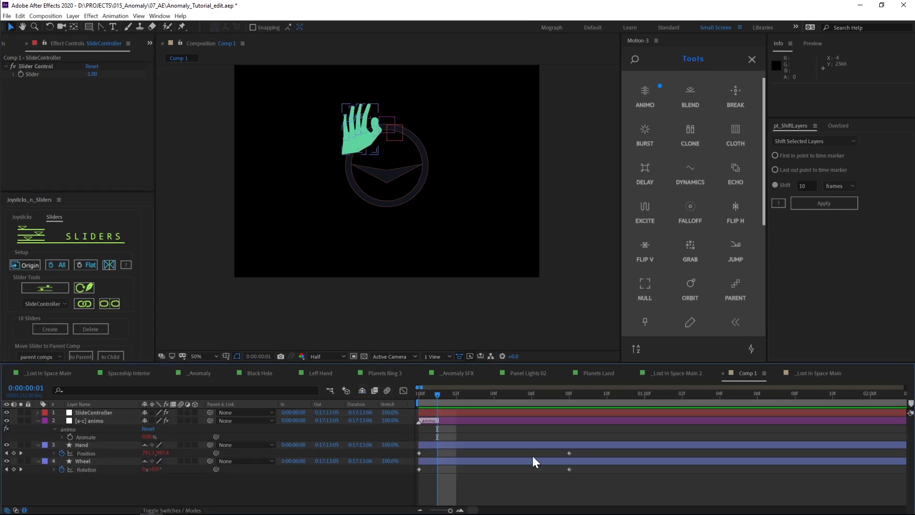
left_click_drag(462, 398, 527, 402)
left_click_drag(579, 447, 562, 471)
left_click(472, 466)
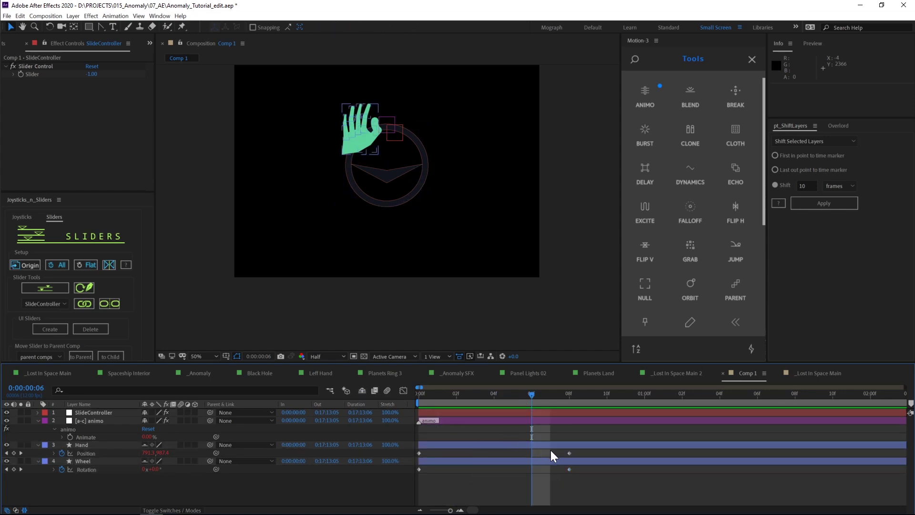
Pull out bezier handles and move the Hand path vertex up and right into a wide arc.
left_click(533, 446)
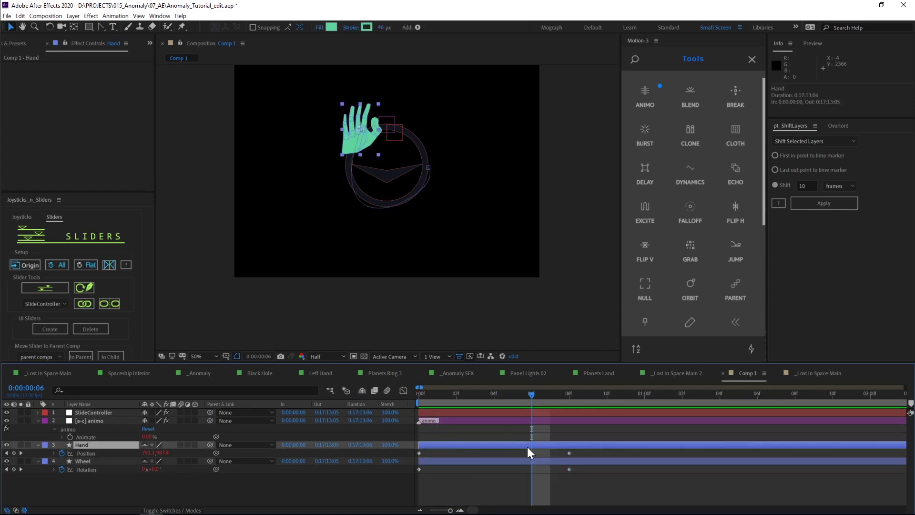
left_click(102, 27)
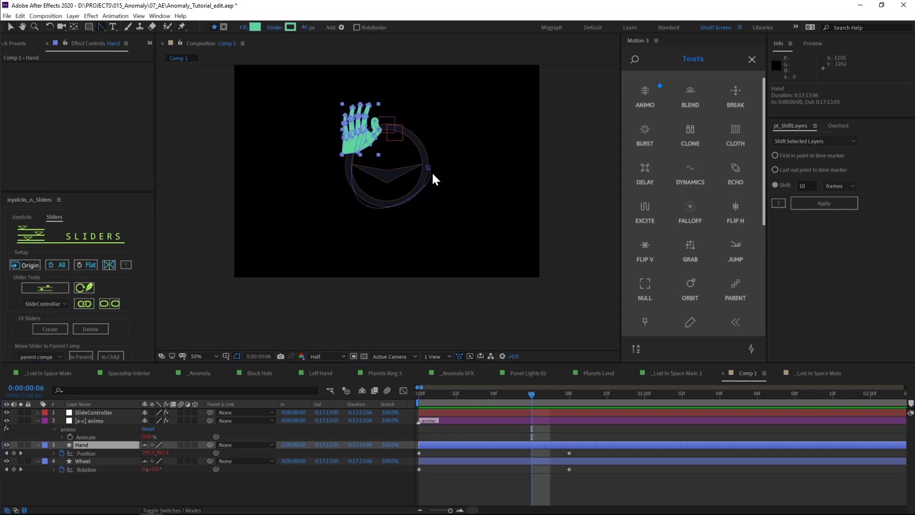
left_click_drag(431, 168, 442, 203)
left_click_drag(430, 168, 509, 98)
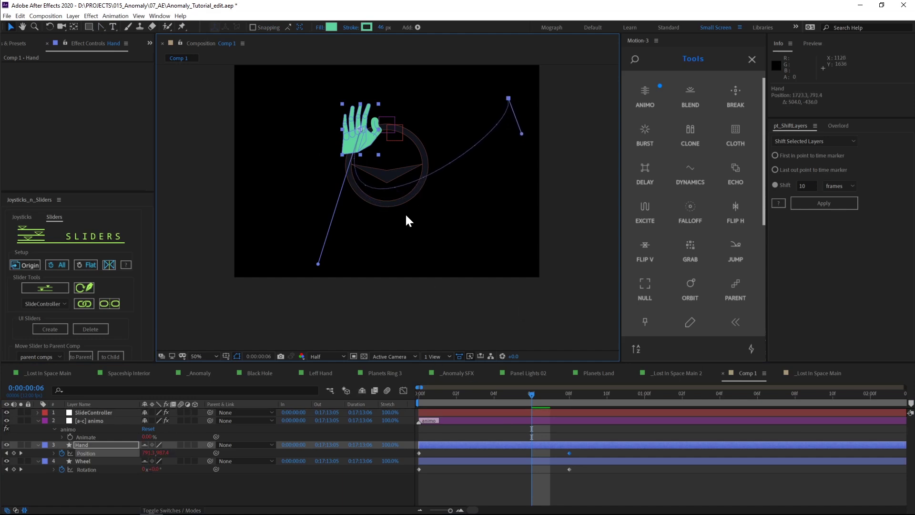
left_click(460, 421)
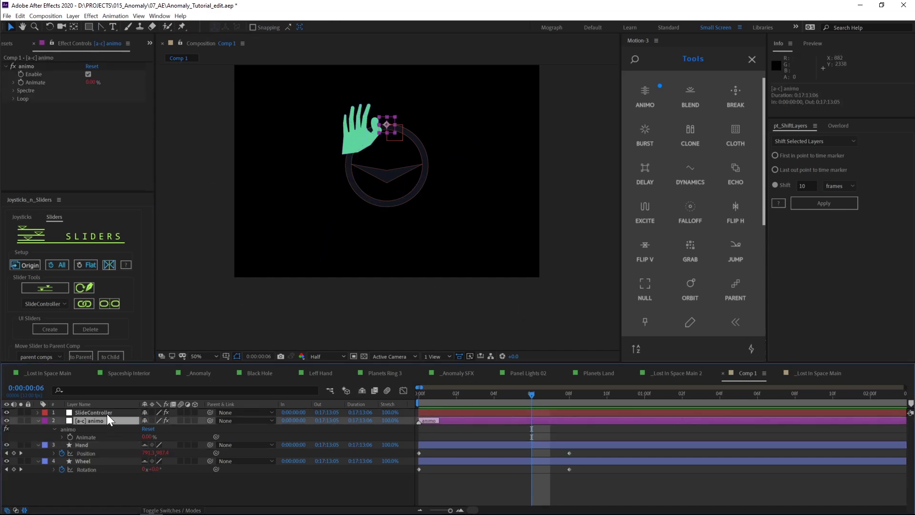
left_click(95, 412)
Sweep the SlideController Slider to 91 to test the rig, and give the sliders panel more height.
mouse_move(91, 74)
left_mouse_down()
mouse_move(167, 84)
mouse_move(91, 85)
left_mouse_up()
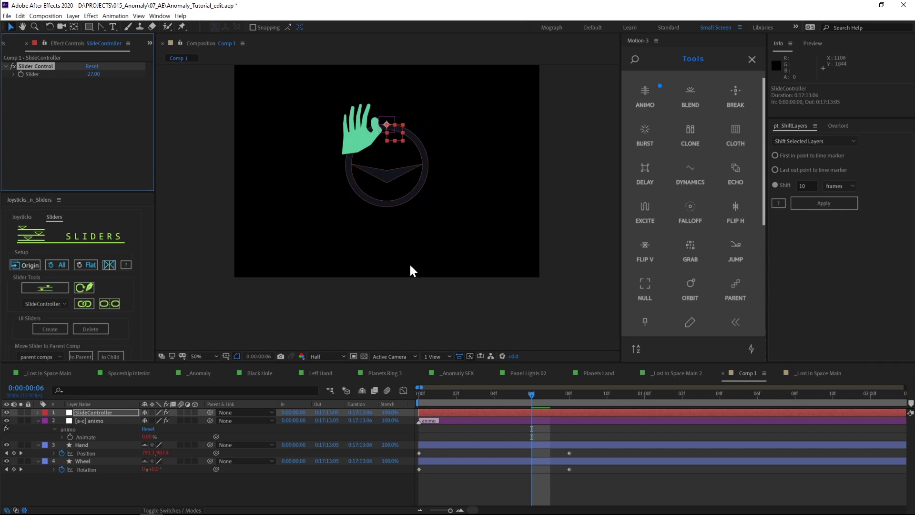
key("ctrl+shift+a")
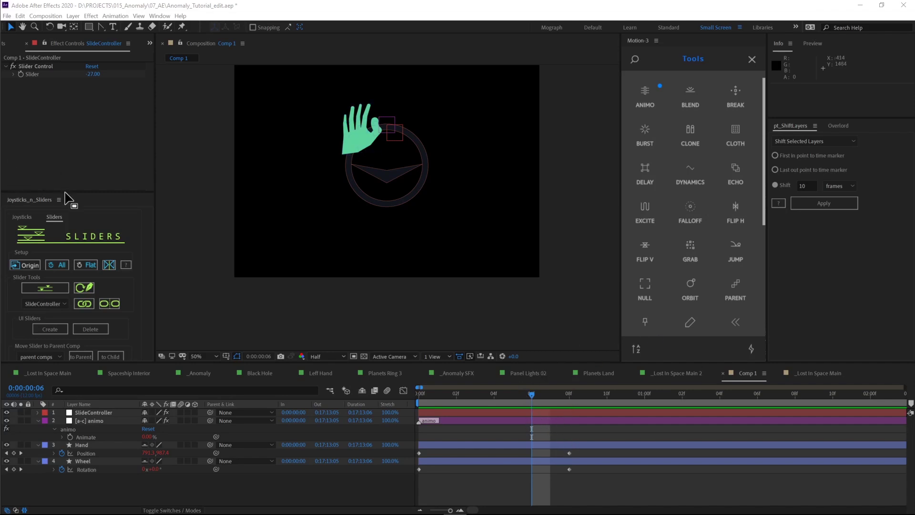
left_click_drag(66, 195, 69, 146)
At frame 7, shorten the curve handle on the Hand's motion path.
left_click(601, 471)
key("ctrl+shift+a")
left_click_drag(534, 396, 550, 396)
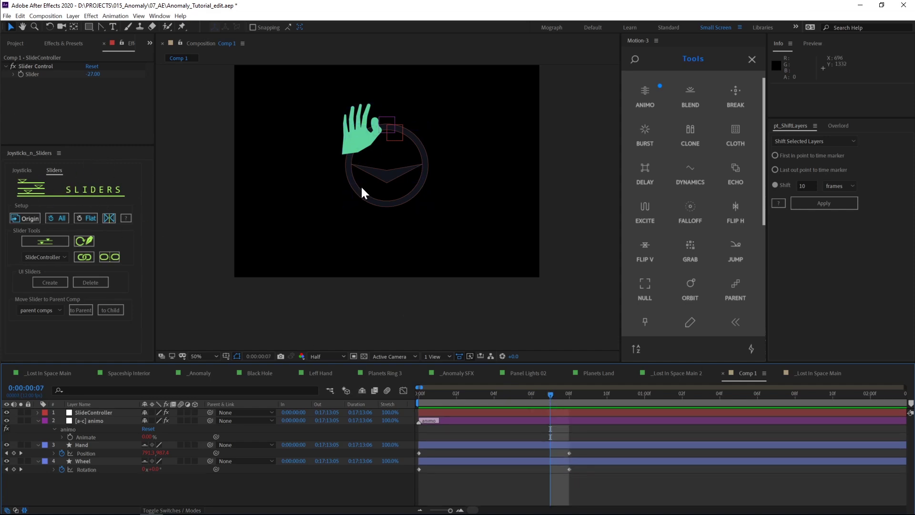
left_click(362, 142)
left_click_drag(506, 99, 472, 144)
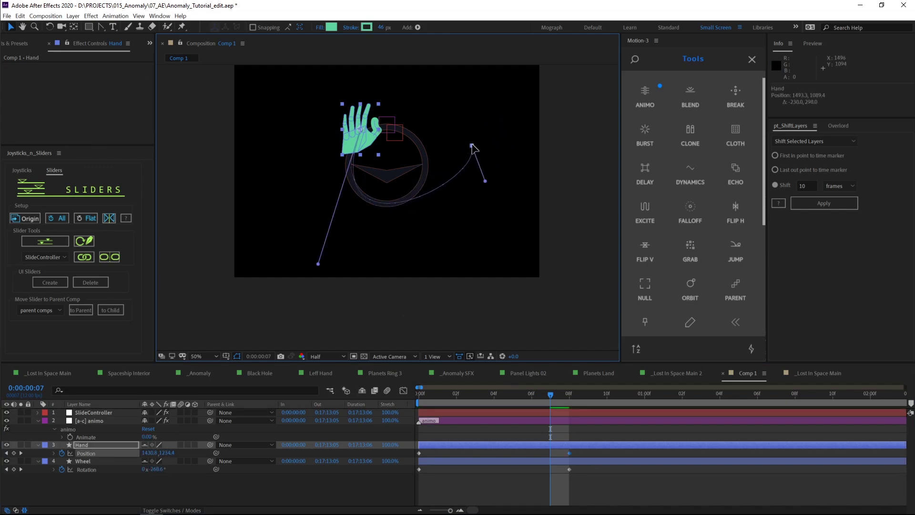
left_click_drag(486, 180, 452, 184)
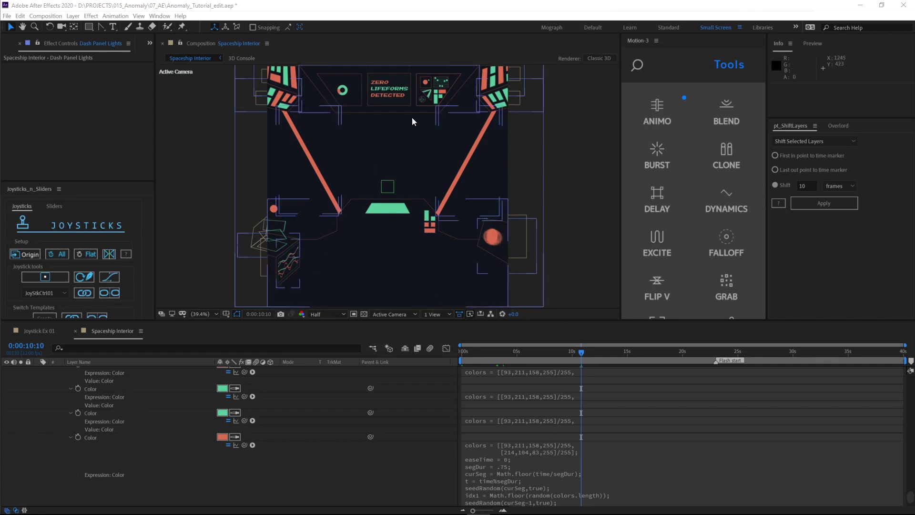
Edit and commit the bottom Color expression, then preview the flickering panel light colours.
left_click(363, 131)
key("space")
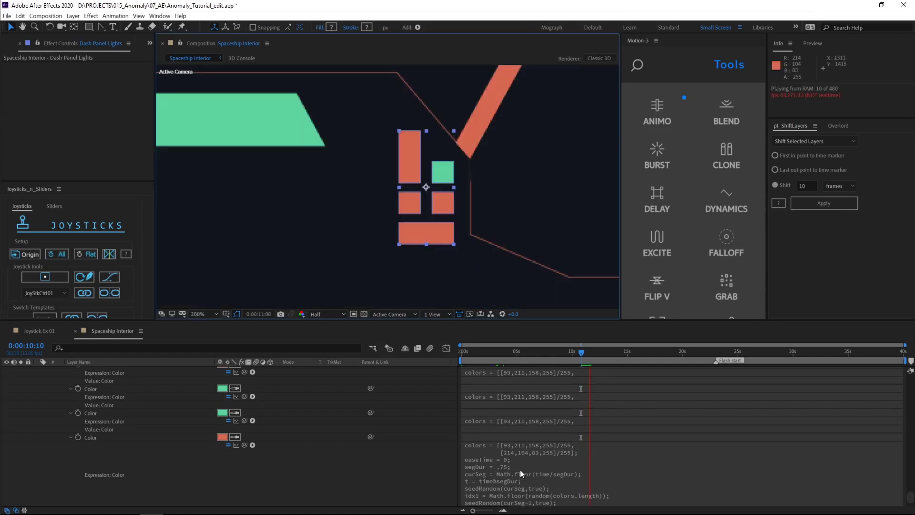
left_click(522, 473)
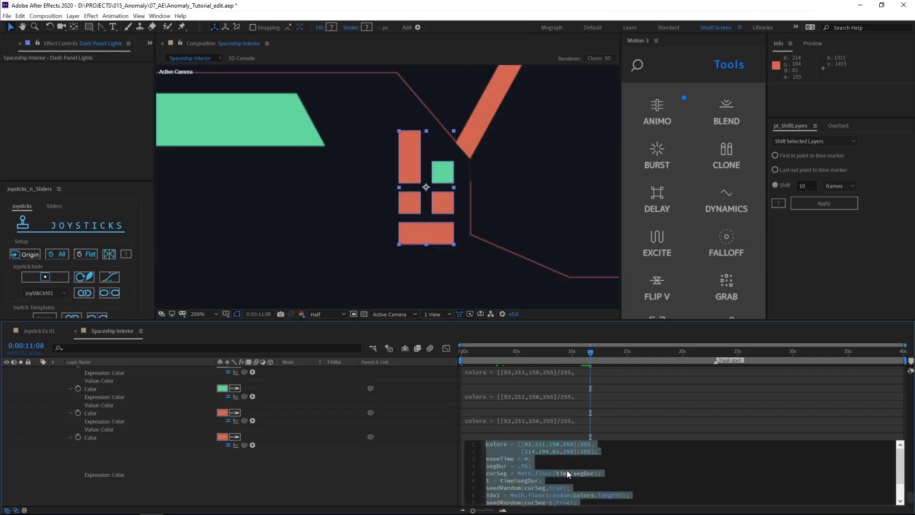
left_click(612, 412)
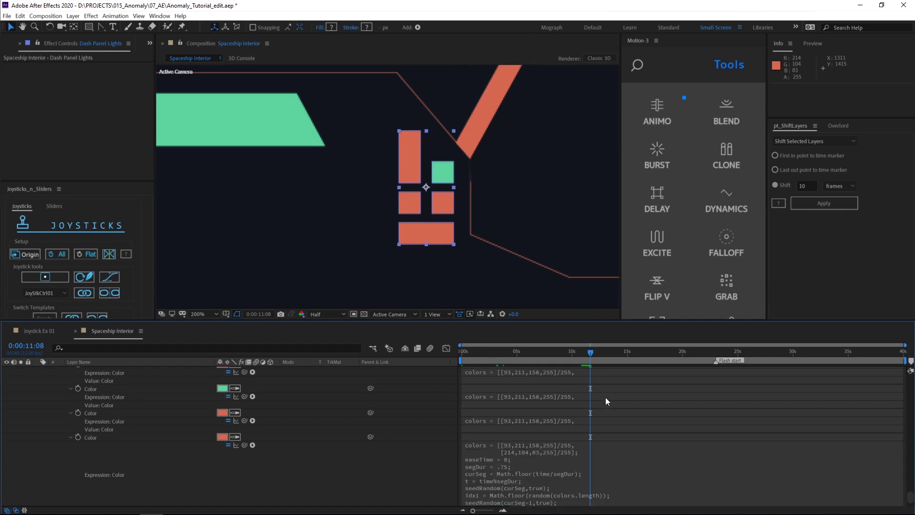
key("space")
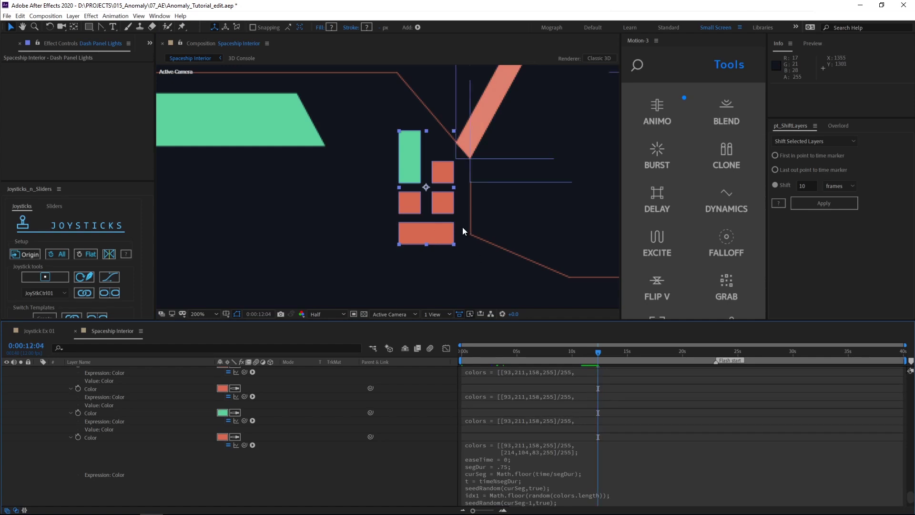
Open the Interior Waves Panel precomp.
scroll(463, 227, "down", 4)
left_click(320, 249)
double_click(320, 249)
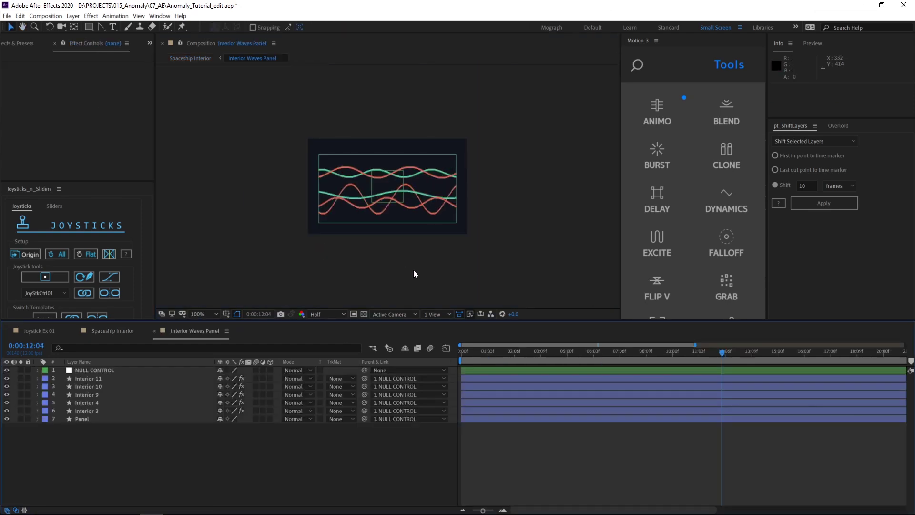
Back in Spaceship Interior, toggle the Corner Pin effect off and on to compare.
left_click(112, 331)
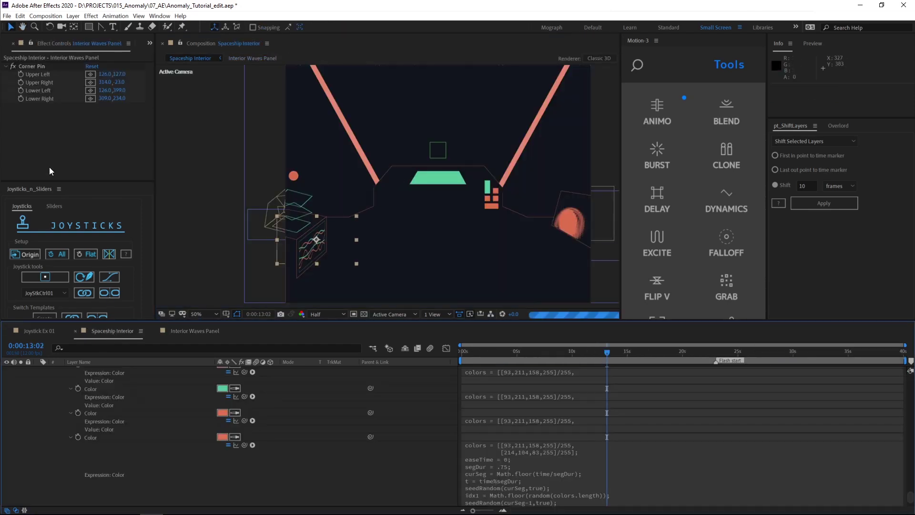
left_click(13, 67)
left_click(13, 67)
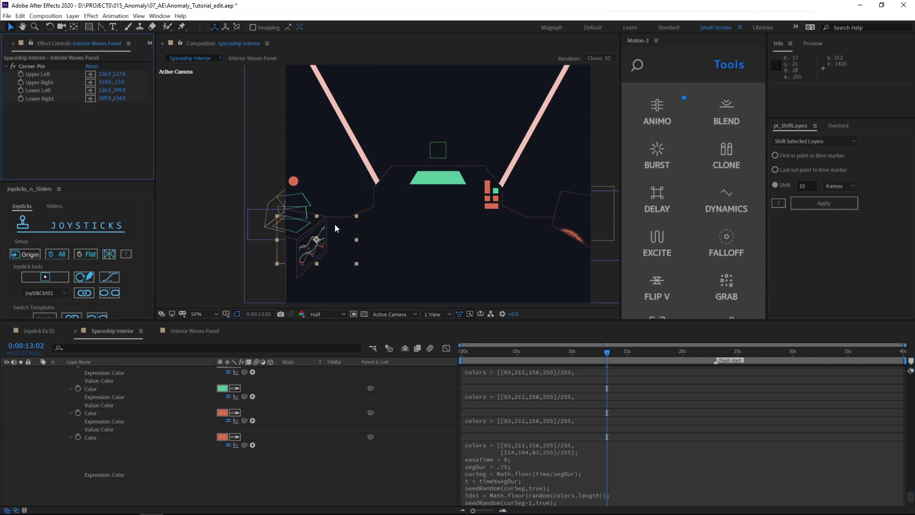
Preview the 3D Console rotation with top and camera views side by side.
double_click(299, 199)
key("space")
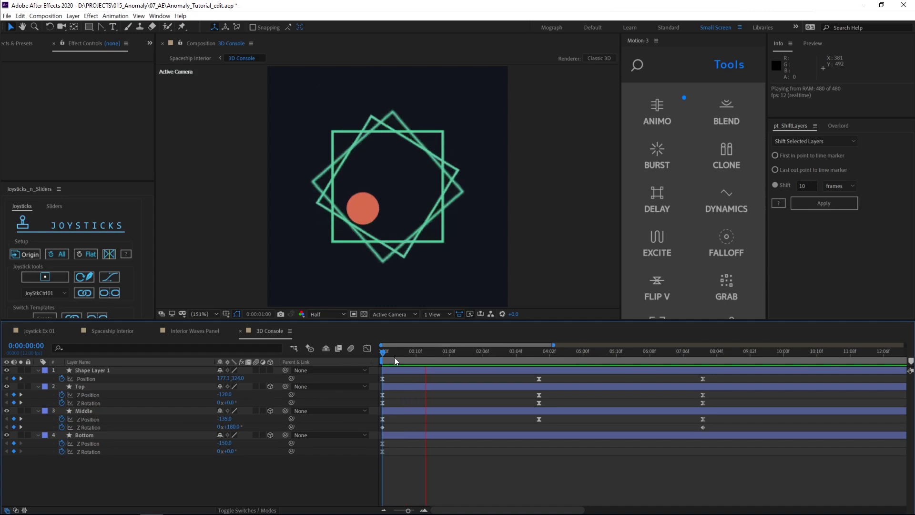
left_click(438, 313)
left_click(457, 329)
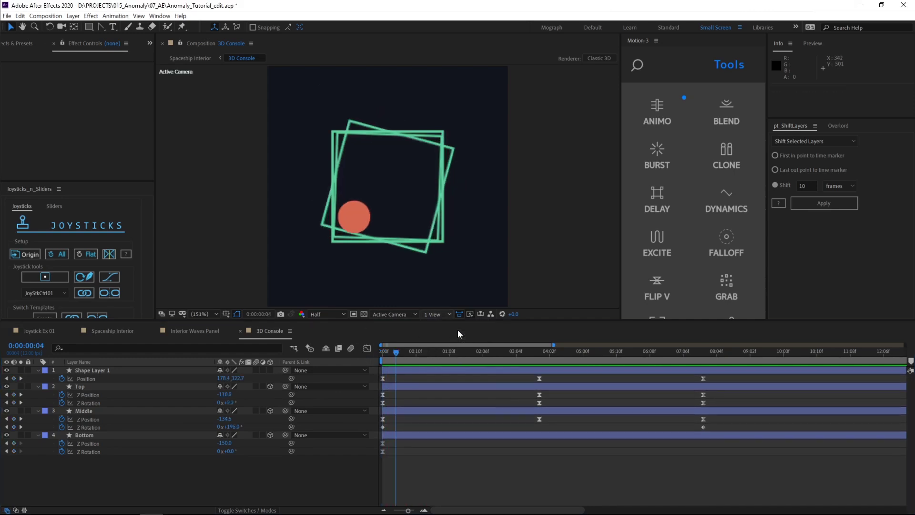
key("space")
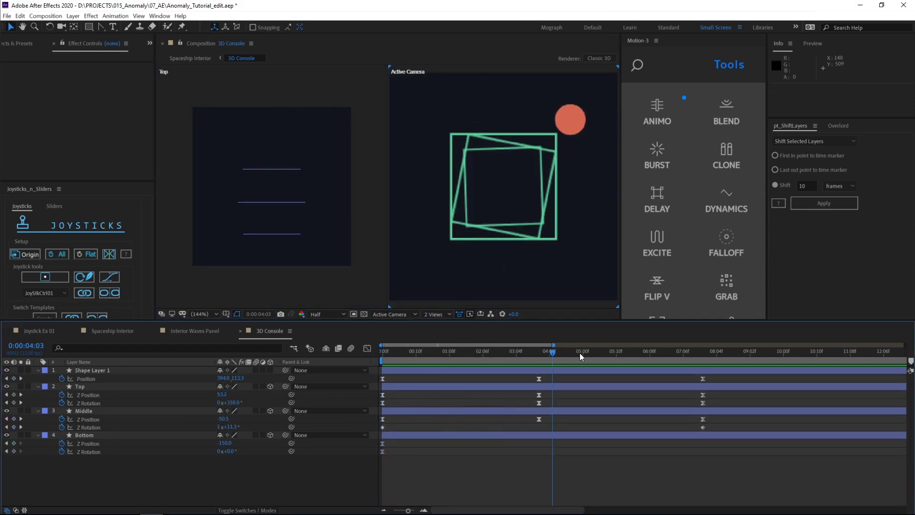
Return to Spaceship Interior, select all layers, and preview the whole scene.
left_click(124, 331)
left_click(527, 382)
key("ctrl+a")
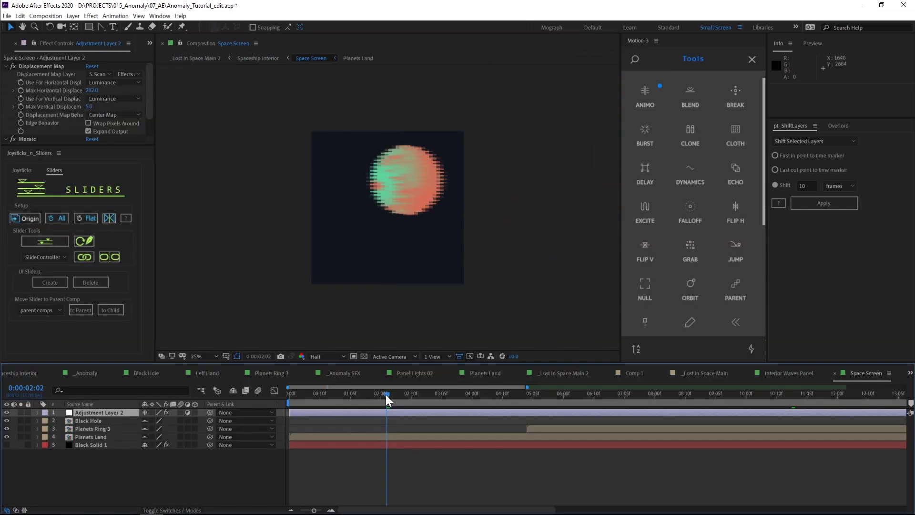
key("space")
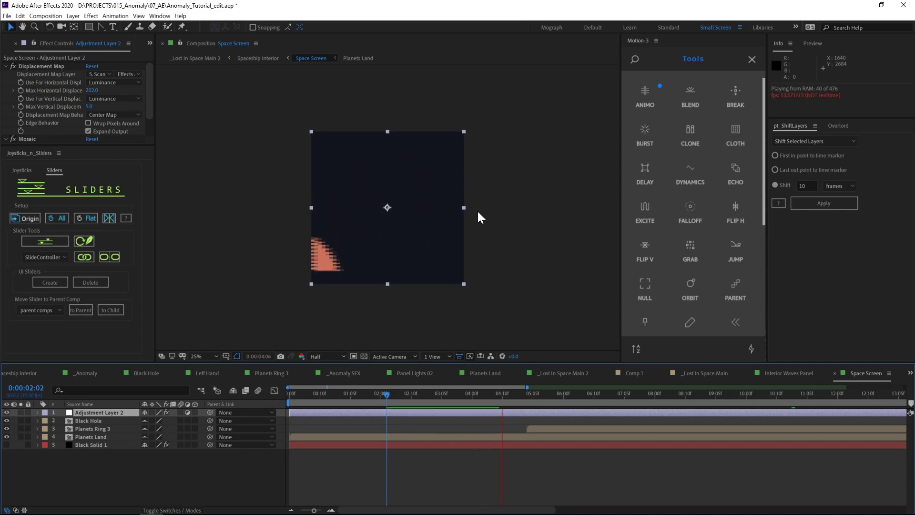
Scrub around 03:09 and 01:00 to watch the screen text decode, then select Top Panel R.
key("space")
left_click_drag(392, 397, 459, 399)
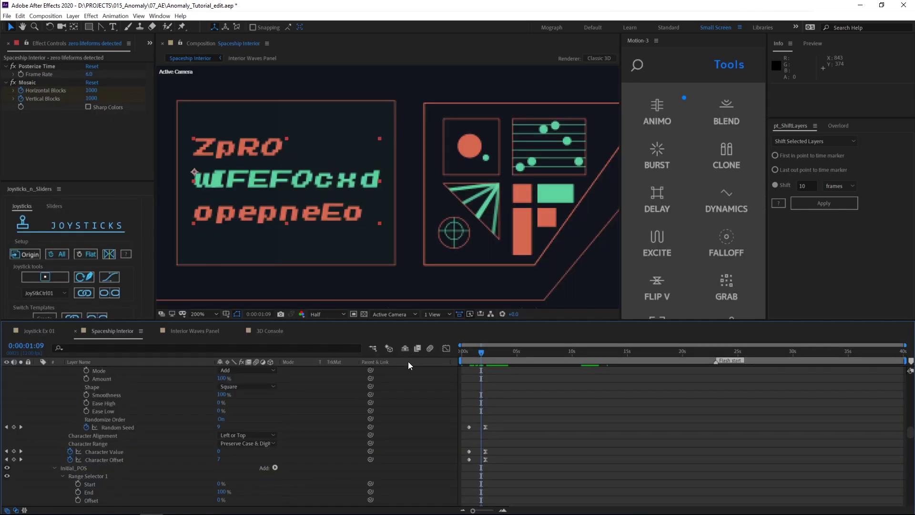
mouse_move(481, 349)
left_mouse_down()
mouse_move(465, 350)
mouse_move(487, 353)
mouse_move(466, 362)
mouse_move(498, 352)
left_mouse_up()
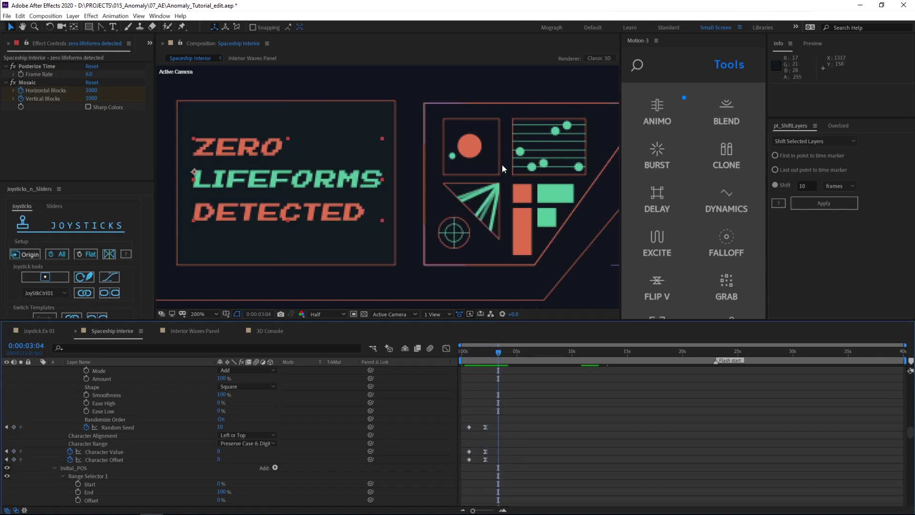
left_click(471, 177)
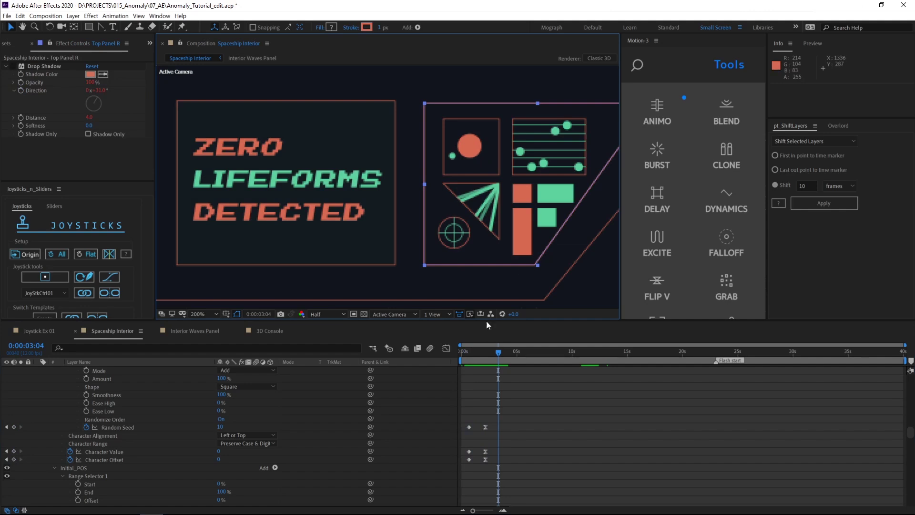
Move to 07:07 and pan the viewer up to show the upper cockpit.
left_click_drag(497, 354, 563, 351)
scroll(439, 218, "down", 6)
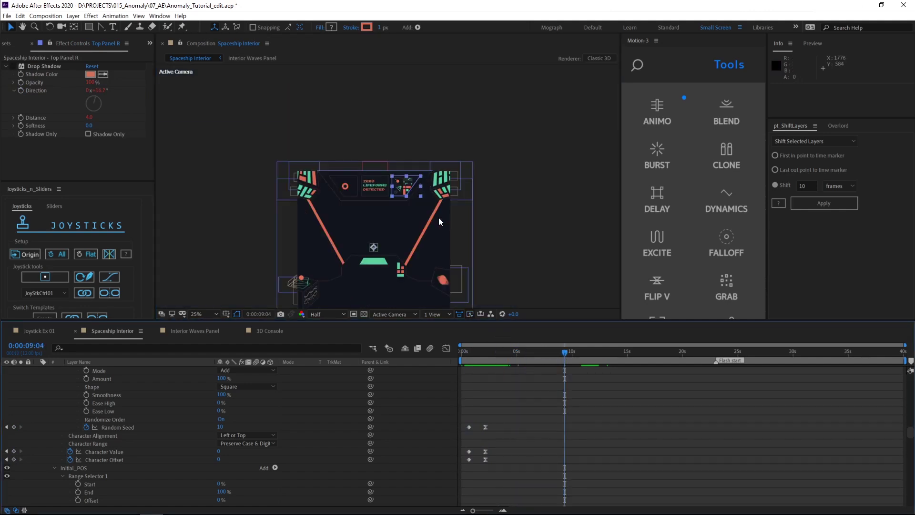
scroll(390, 188, "up", 2)
left_click_drag(412, 188, 439, 43)
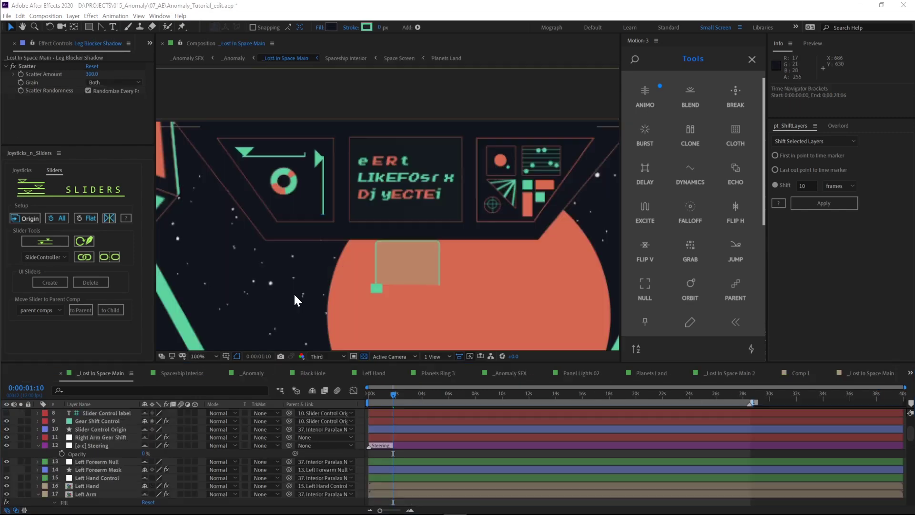
Select the Ship Steering slider layer and RAM-preview its animation.
left_click(246, 147)
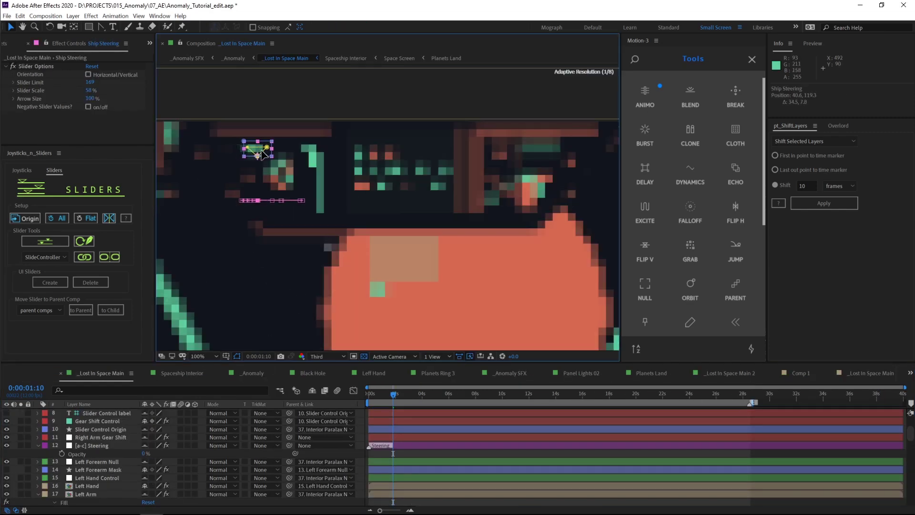
key("space")
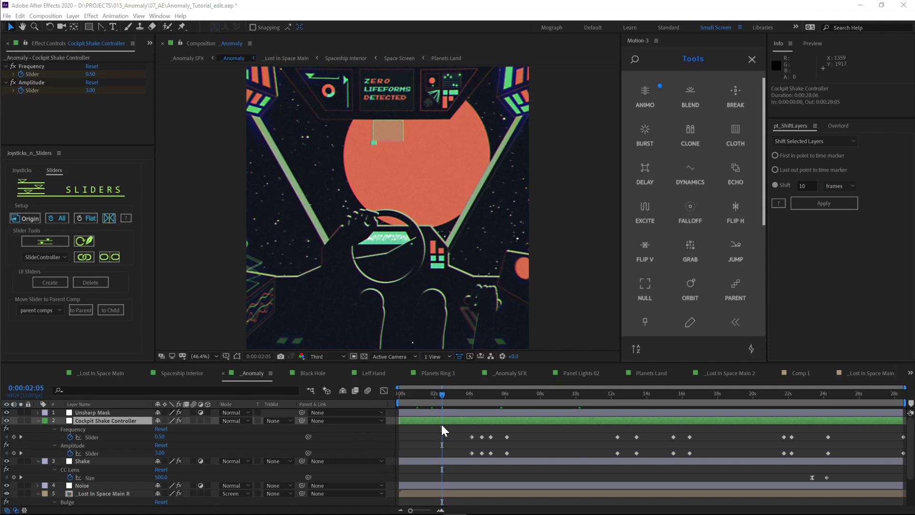
scroll(146, 474, "up", 2, "alt")
left_click(105, 494)
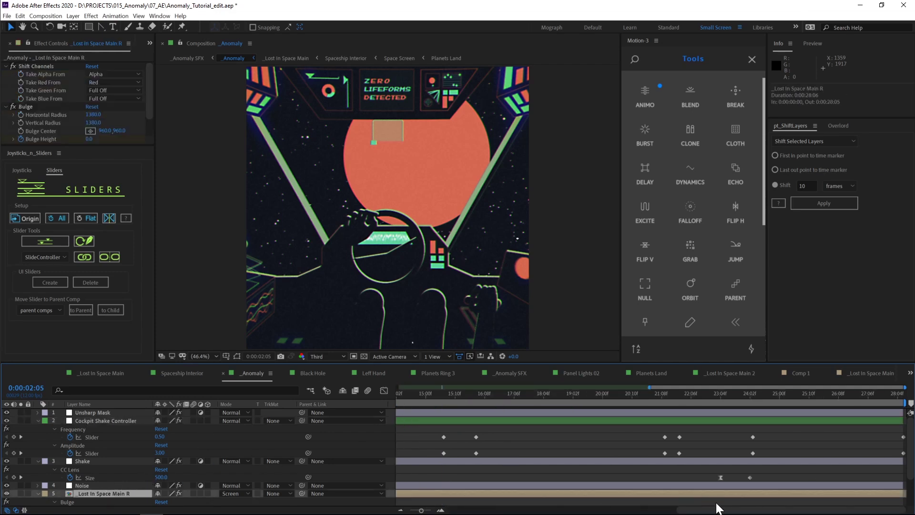
left_click_drag(707, 510, 475, 480)
scroll(506, 427, "down", 2, "alt")
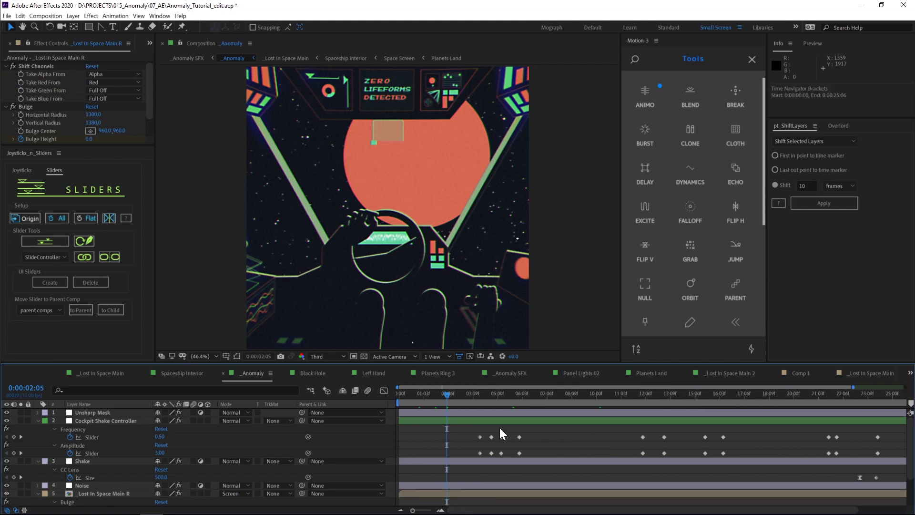
left_click(471, 422)
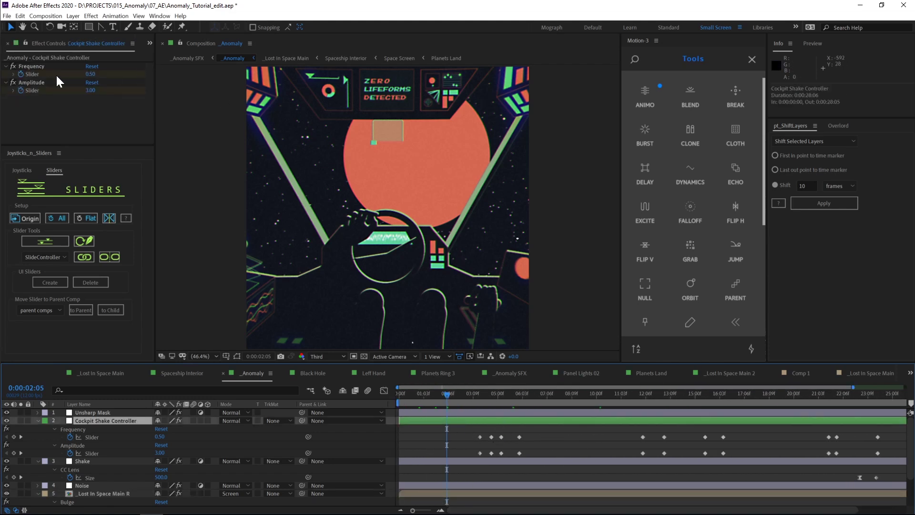
left_click(33, 67)
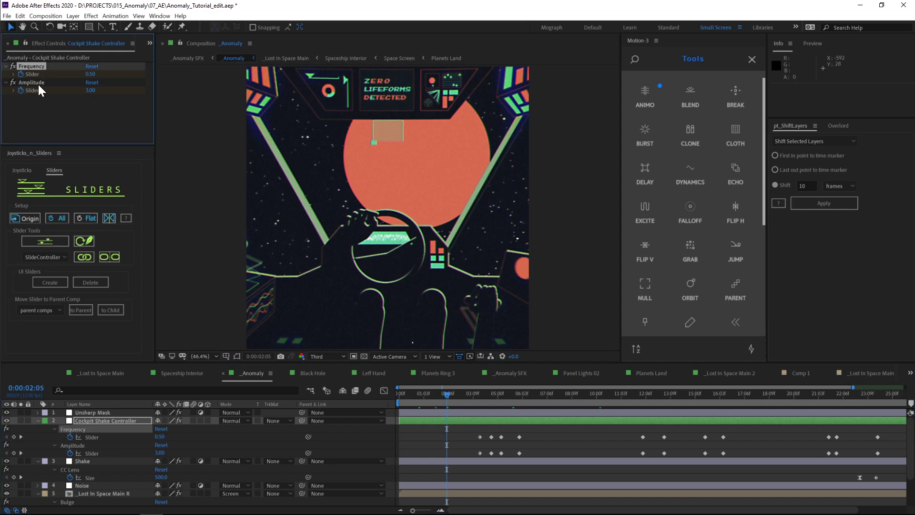
left_click(38, 85)
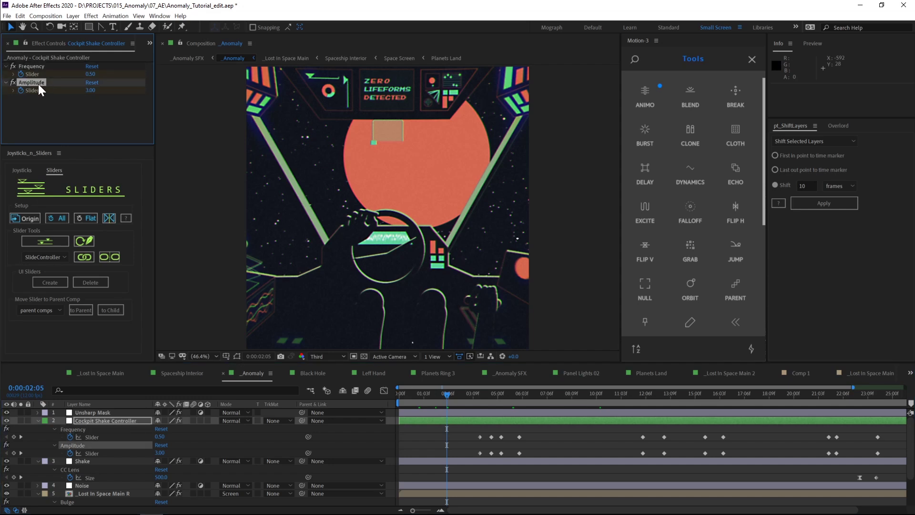
left_click(33, 68)
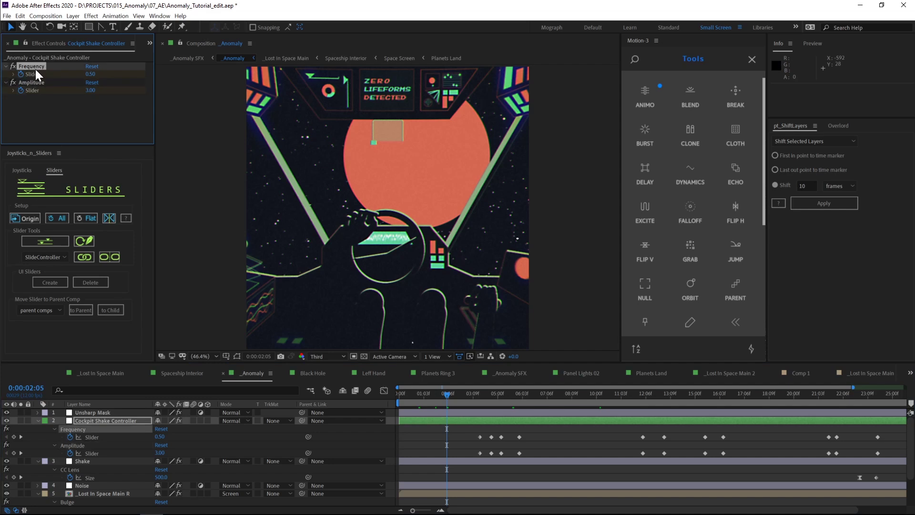
left_click(41, 81)
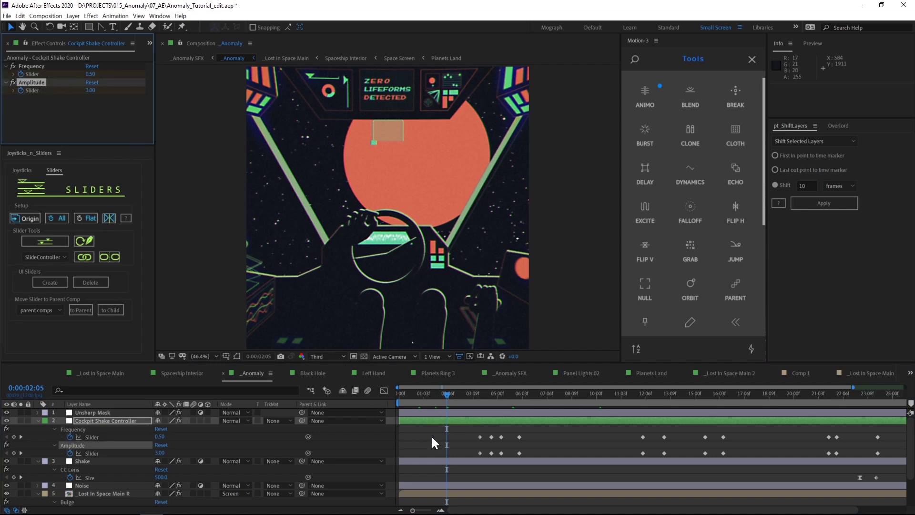
left_click(470, 435)
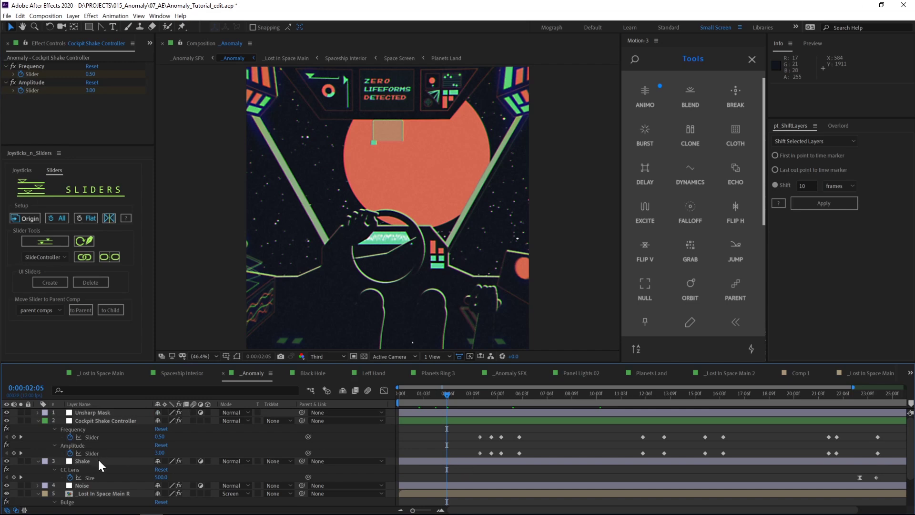
Select the Shake layer and reveal the wiggle expression on its Transform Scale.
left_click(98, 460)
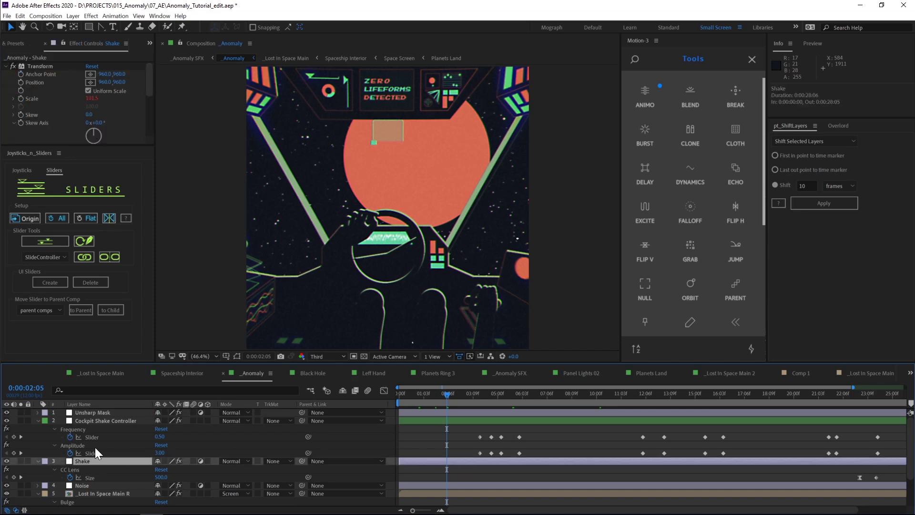
left_click(13, 98)
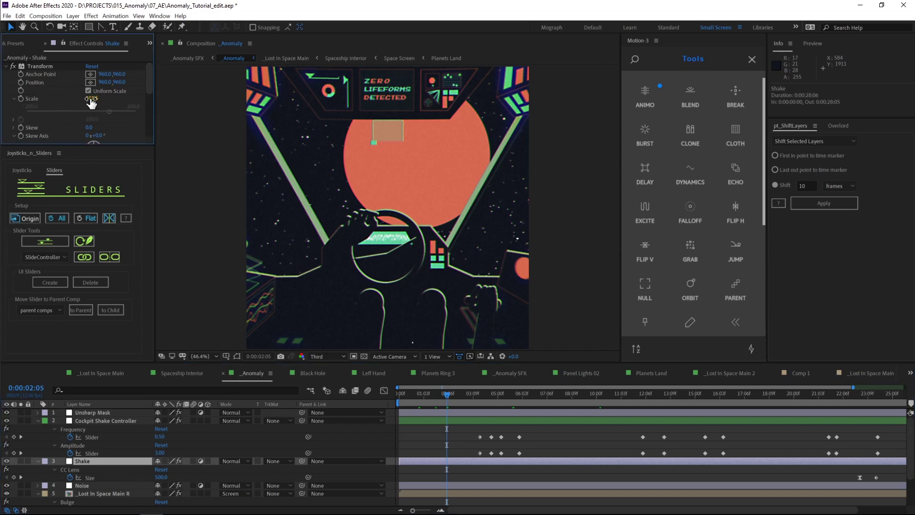
key("e")
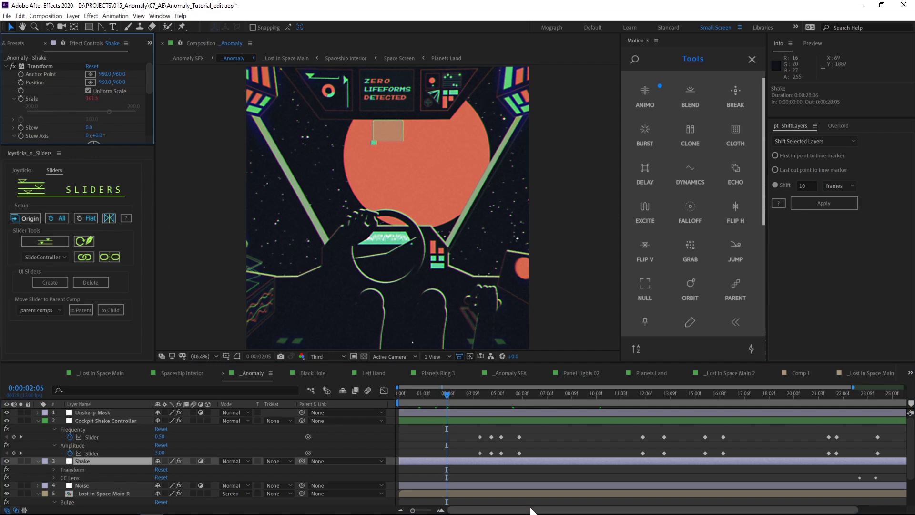
key("e")
key("e")
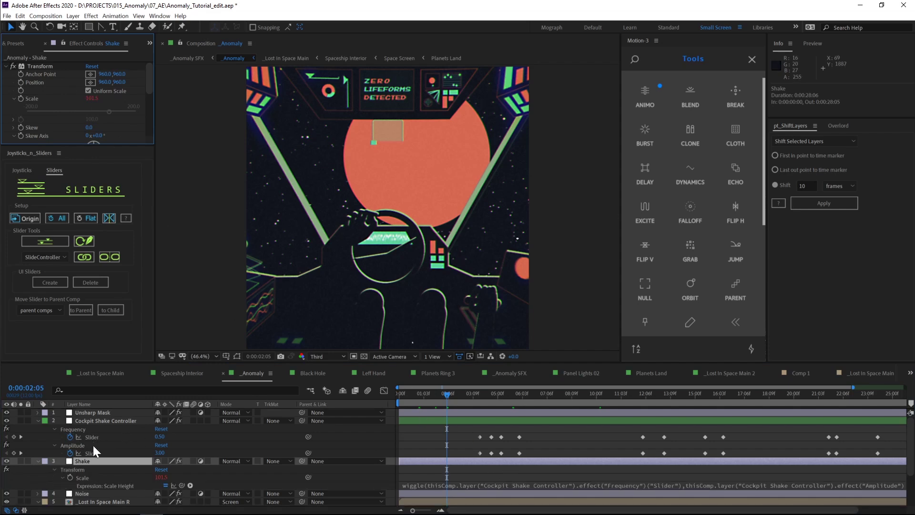
Preview and scrub the slider-driven shake from 0:00:03:10 to about twelve seconds.
left_click_drag(470, 391, 476, 395)
key("space")
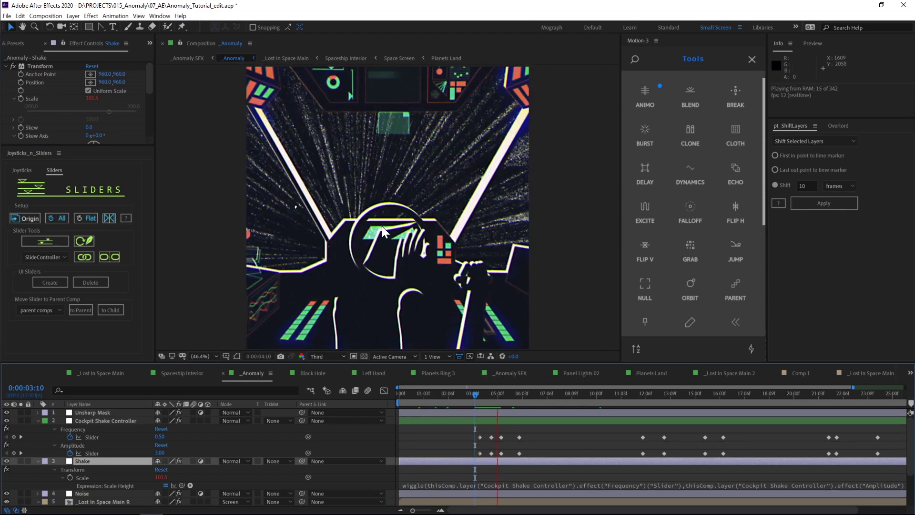
key("space")
left_click_drag(481, 393, 489, 405)
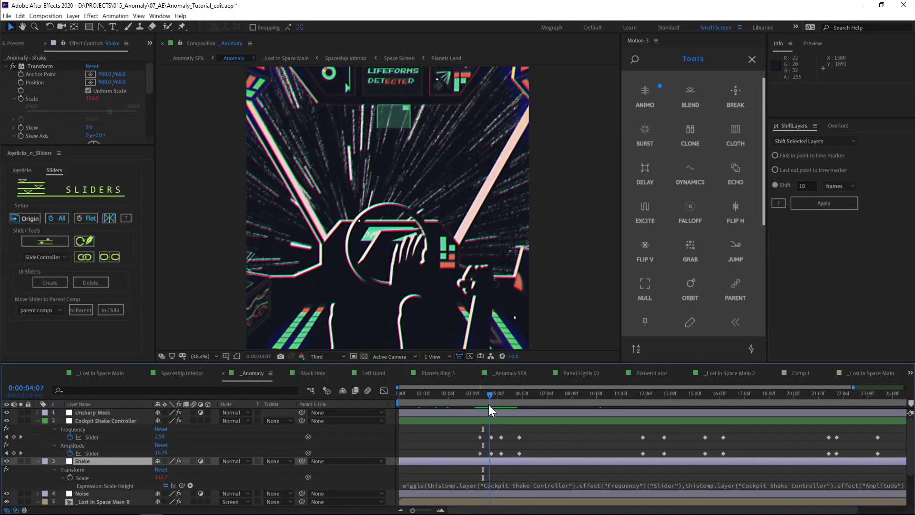
left_click(102, 477)
left_click_drag(486, 398, 519, 404)
mouse_move(644, 396)
left_mouse_down()
mouse_move(655, 395)
mouse_move(645, 397)
left_mouse_up()
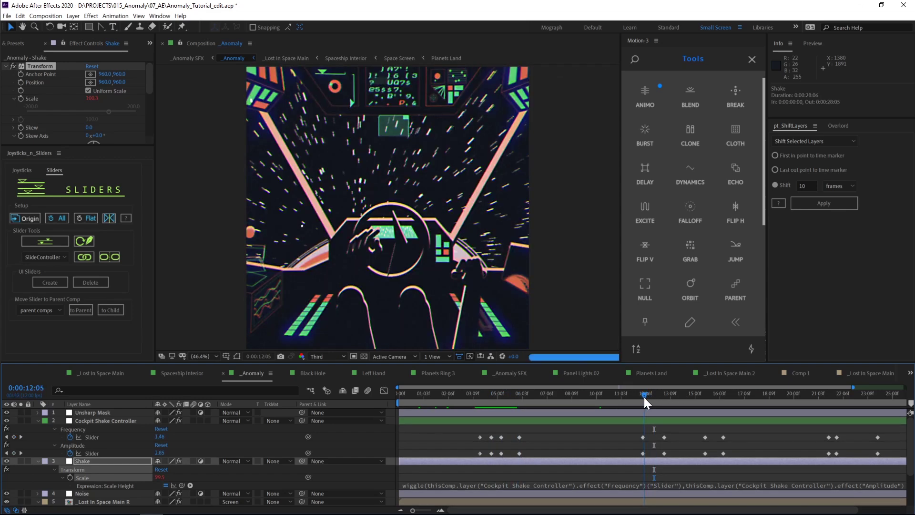
Select Cockpit Shake Controller, park at 0:00:04:10, and zoom in to inspect the RGB split.
left_click(501, 422)
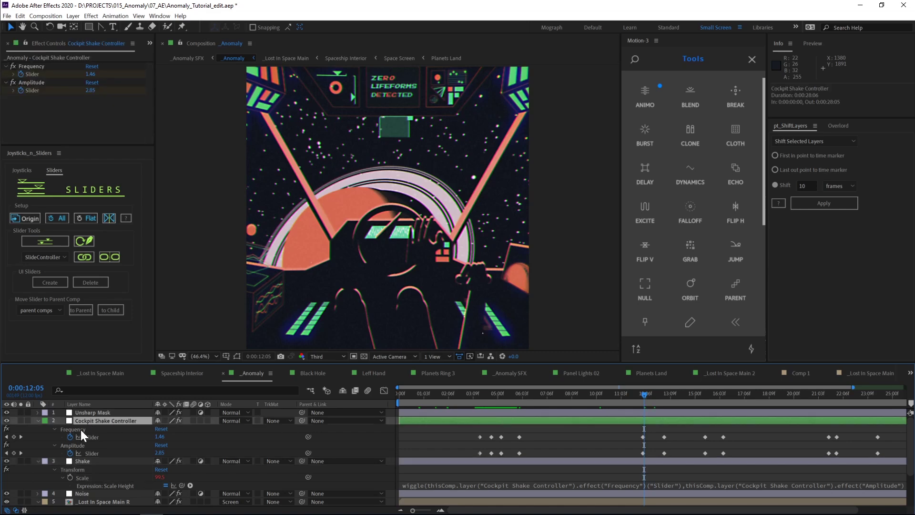
mouse_move(485, 396)
left_mouse_down()
mouse_move(478, 402)
mouse_move(493, 402)
left_mouse_up()
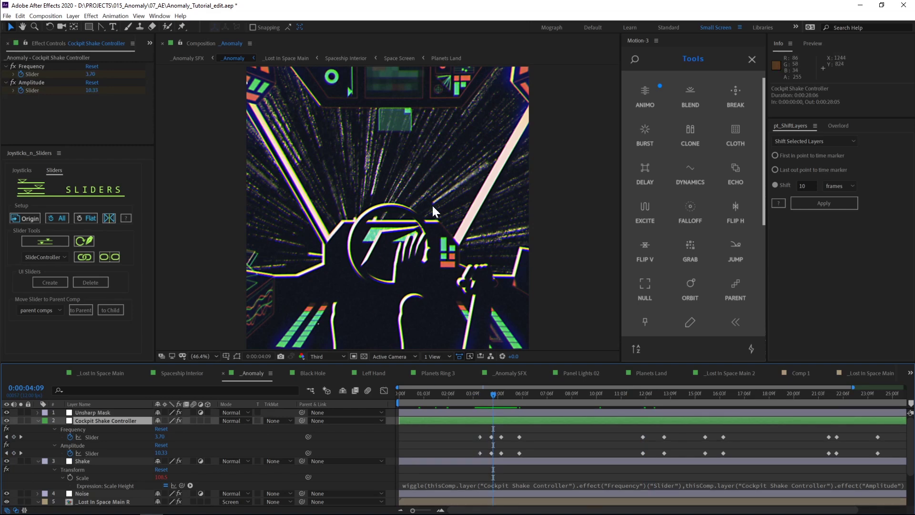
left_click(496, 395)
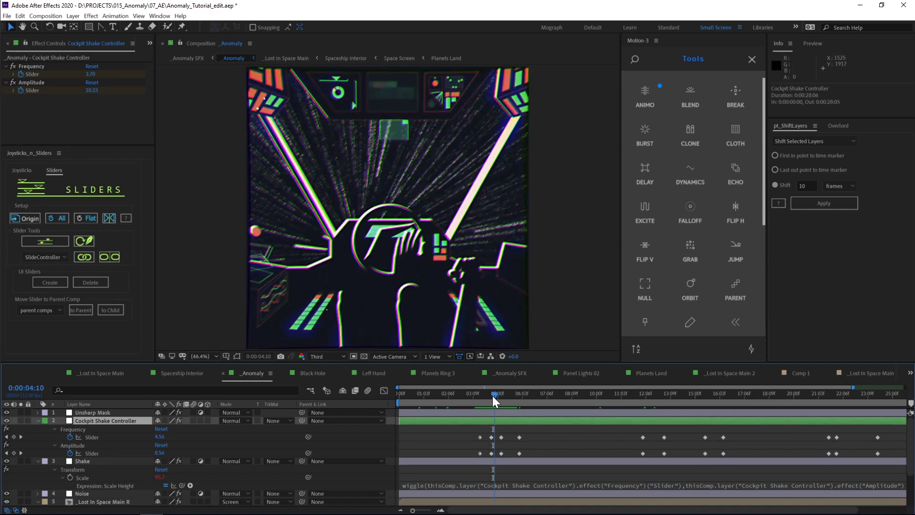
left_click(495, 402)
scroll(271, 205, "up", 4)
left_click_drag(272, 206, 470, 155)
key("v")
scroll(448, 482, "down", 2)
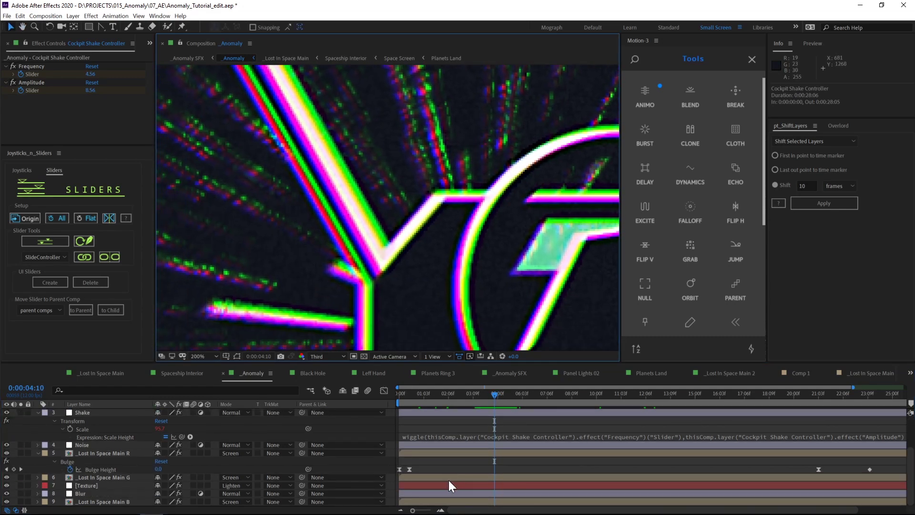
left_click(90, 451)
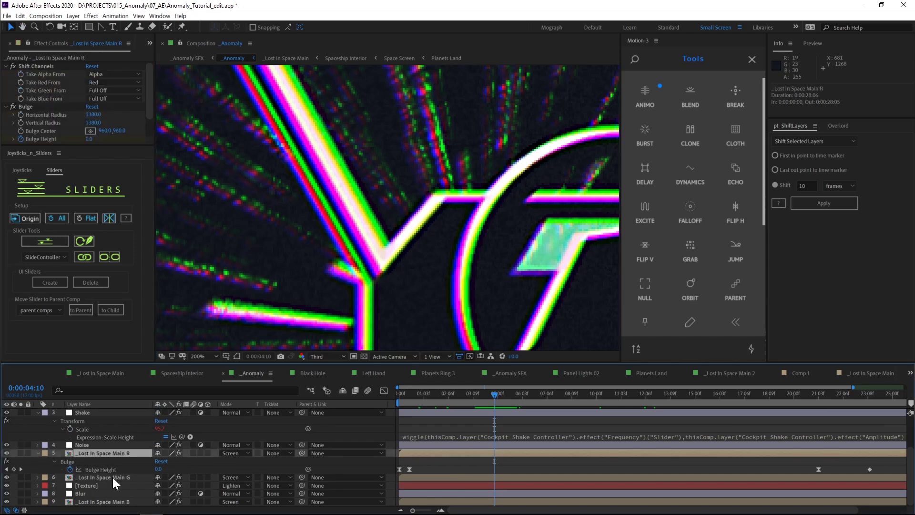
left_click(114, 477)
left_click(125, 453)
left_click(130, 476)
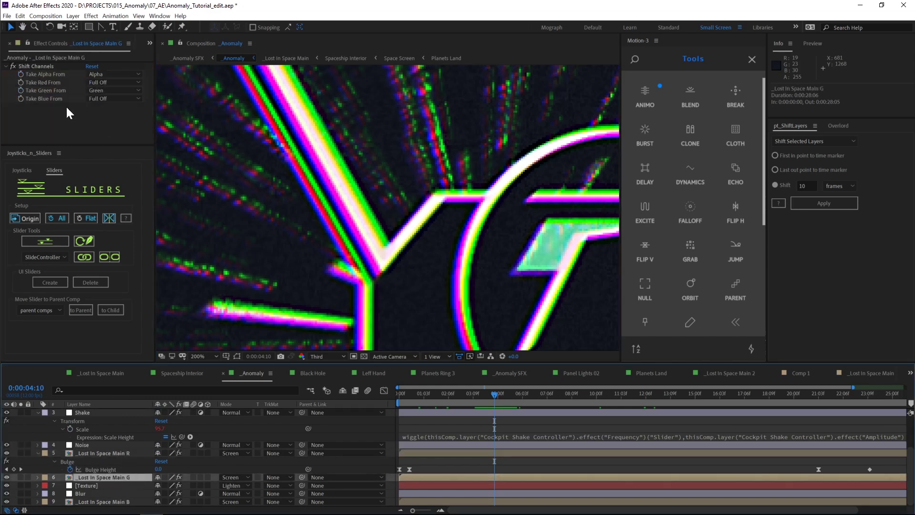
left_click(474, 455)
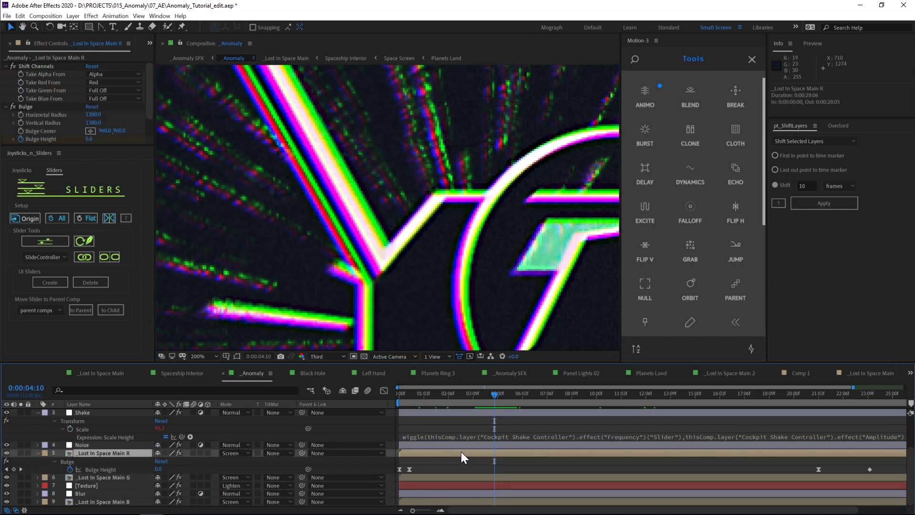
scroll(508, 418, "up", 2)
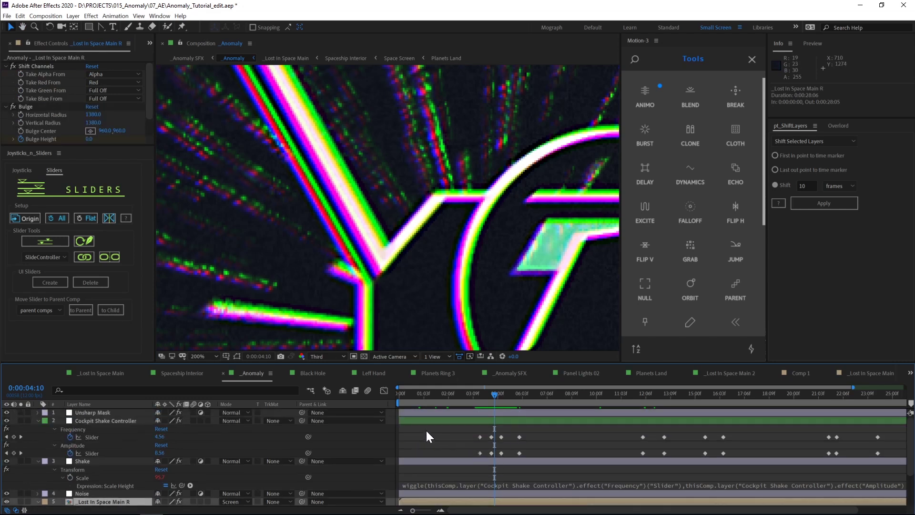
left_click(118, 422)
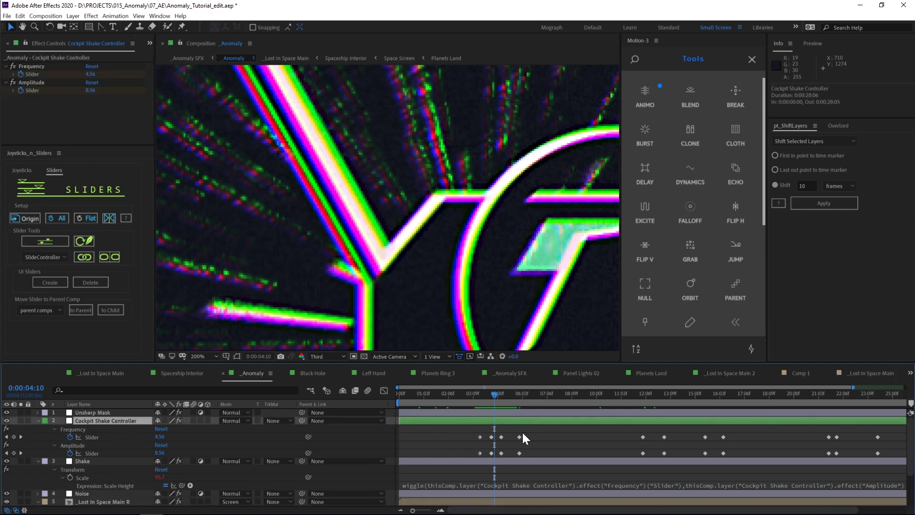
scroll(450, 256, "down", 4)
left_click_drag(527, 397, 657, 416)
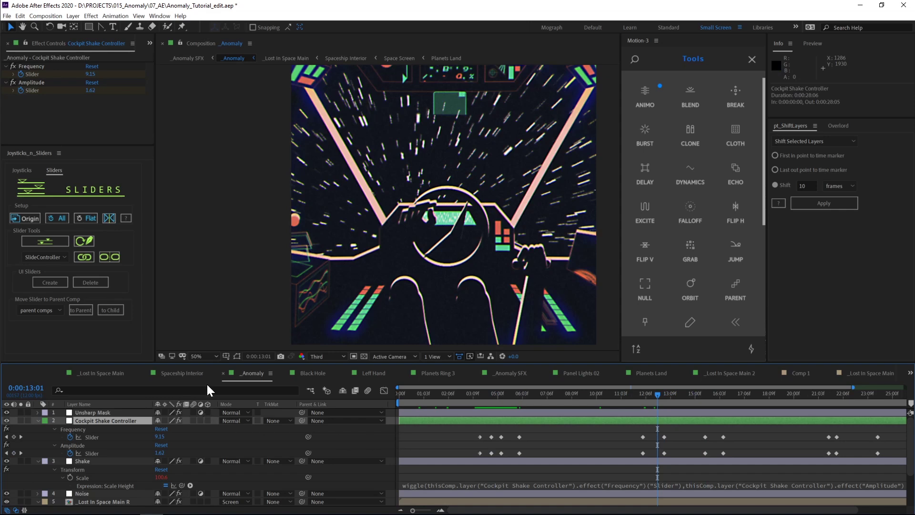
left_click(184, 374)
Select the Interior layer, centre the green panel and preview the panel animation from about three seconds.
scroll(368, 255, "up", 4)
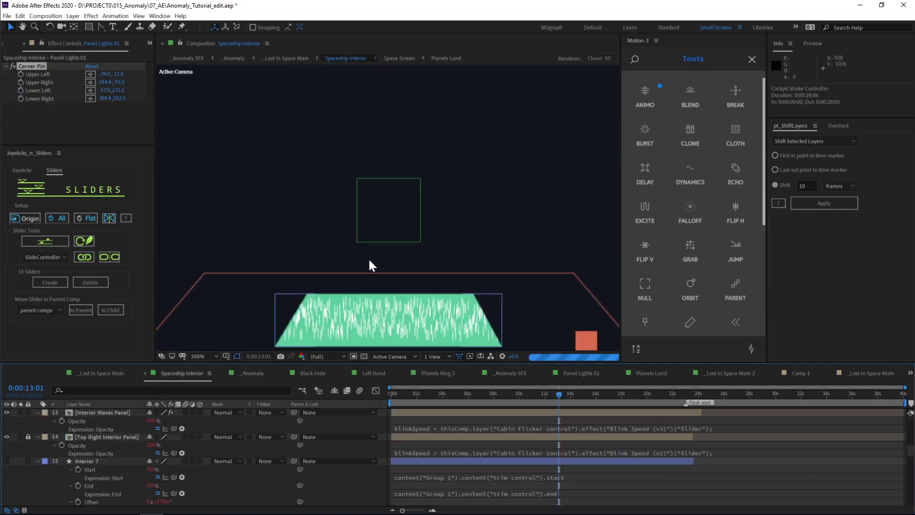
left_click(387, 179)
left_click_drag(423, 322, 432, 266)
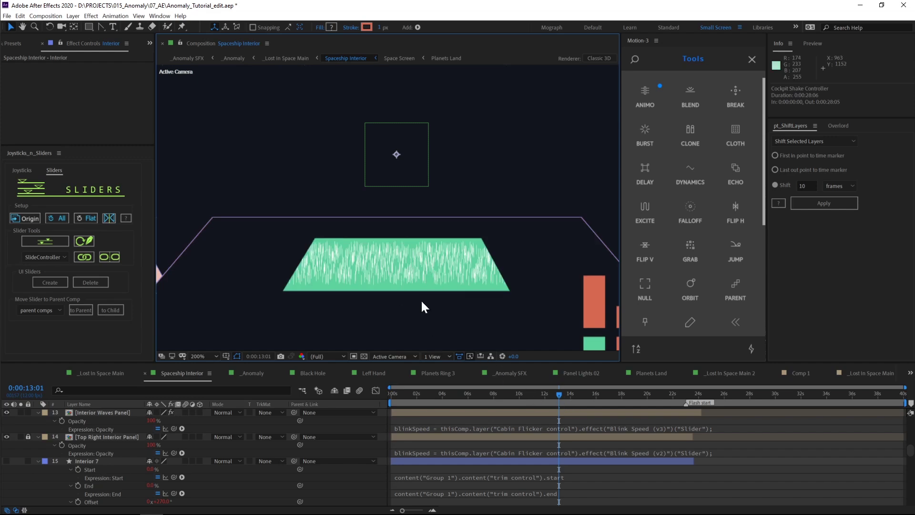
left_click_drag(536, 396, 488, 394)
key("space")
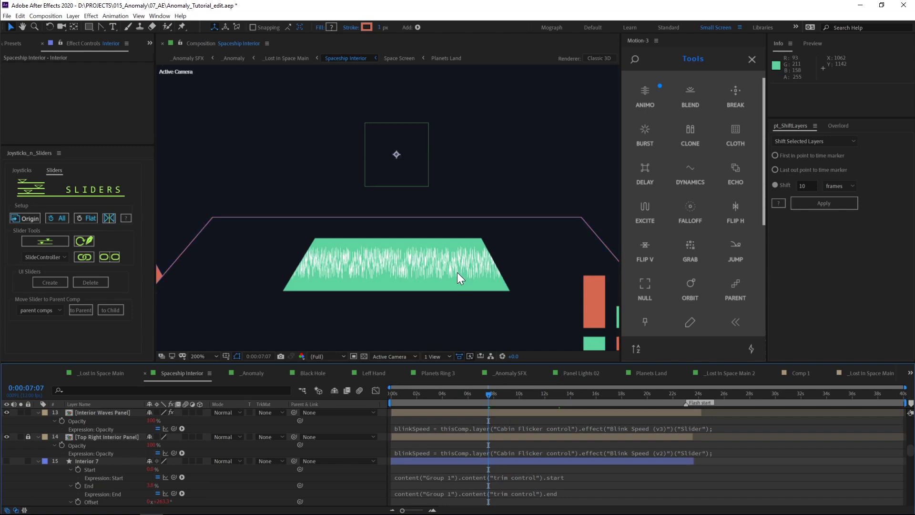
left_click_drag(461, 394, 434, 399)
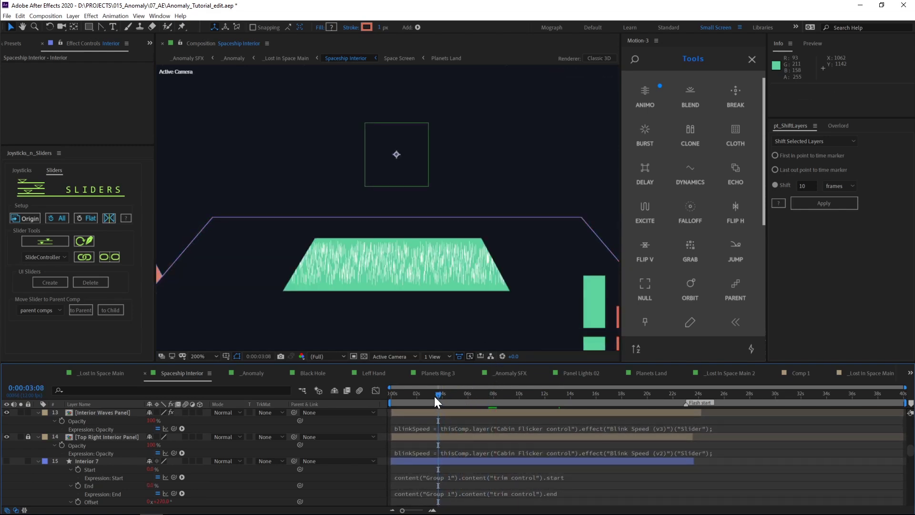
key("space")
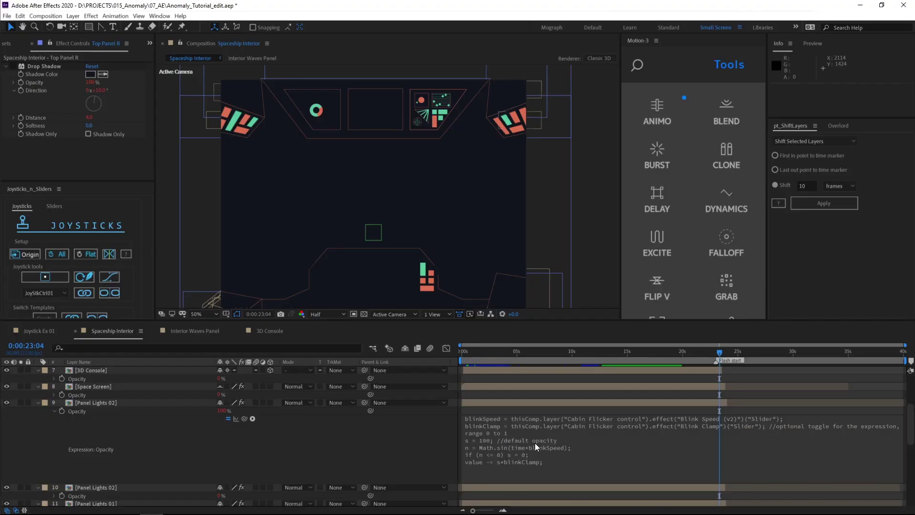
Inspect the Panel Lights opacity expression without changing it, then scrub to 0:00:22:02.
left_click(535, 443)
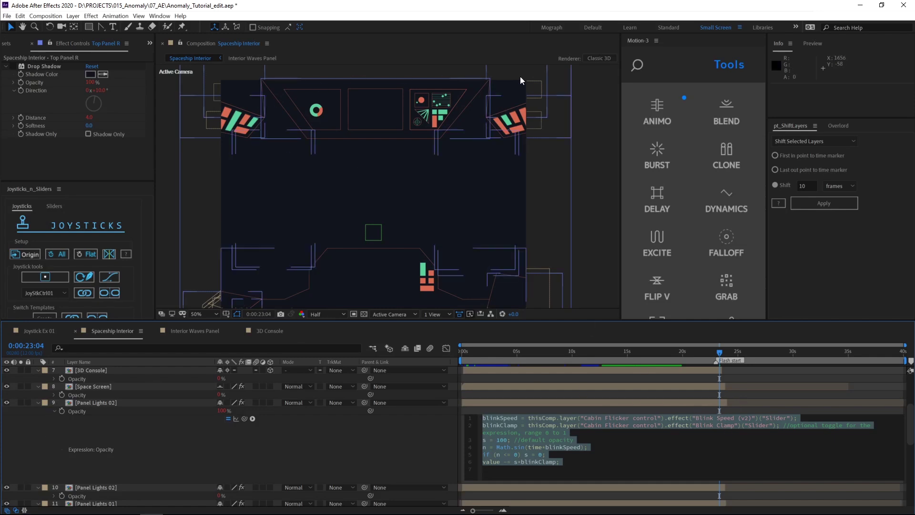
left_click(701, 408)
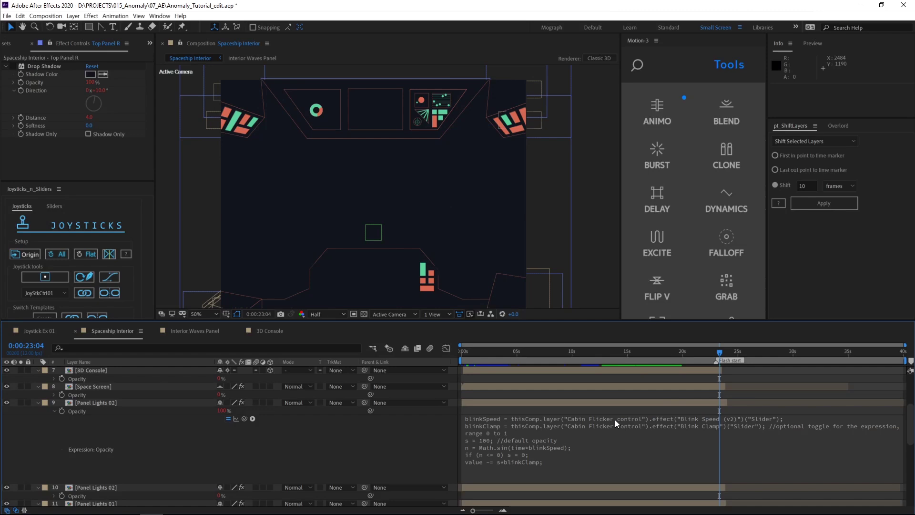
left_click_drag(720, 354, 714, 355)
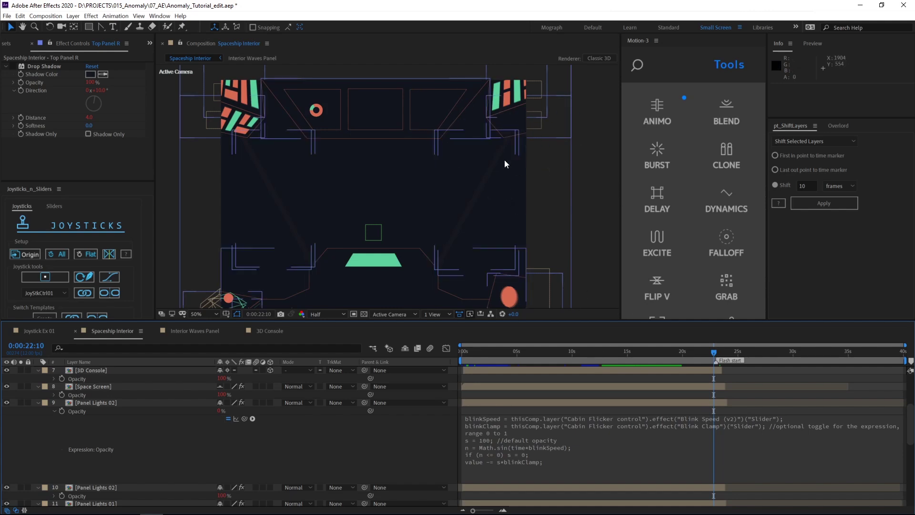
left_click_drag(715, 353, 707, 357)
Preview the scene, then scrub from about six seconds comparing colours and on into the black hole transition.
key("space")
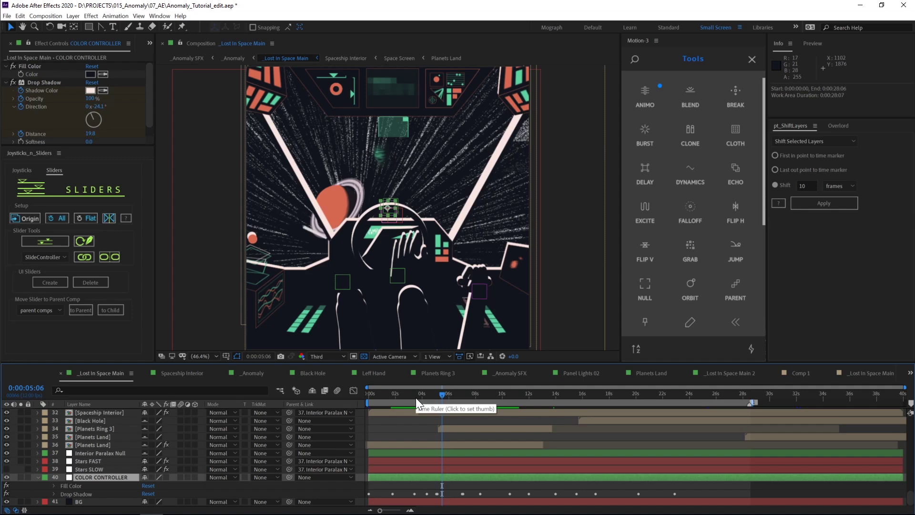
left_click(450, 398)
left_click_drag(442, 399, 416, 400)
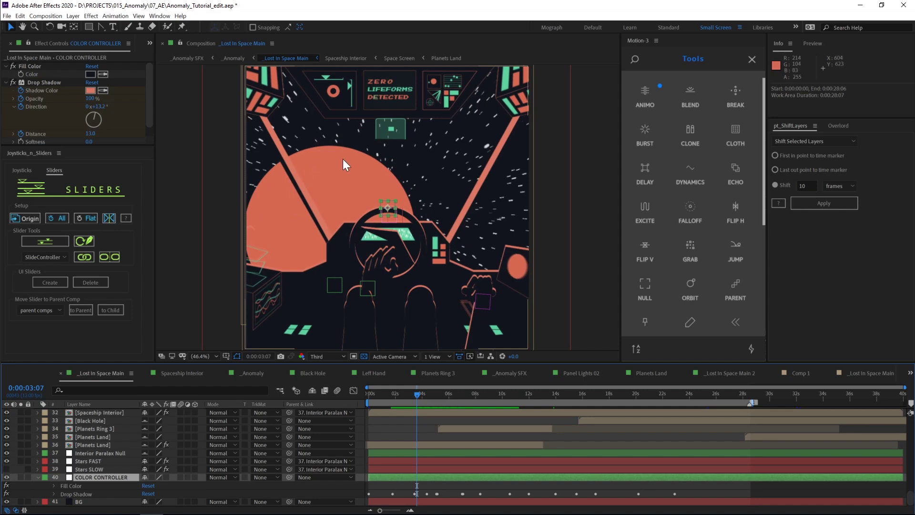
left_click_drag(417, 394, 544, 399)
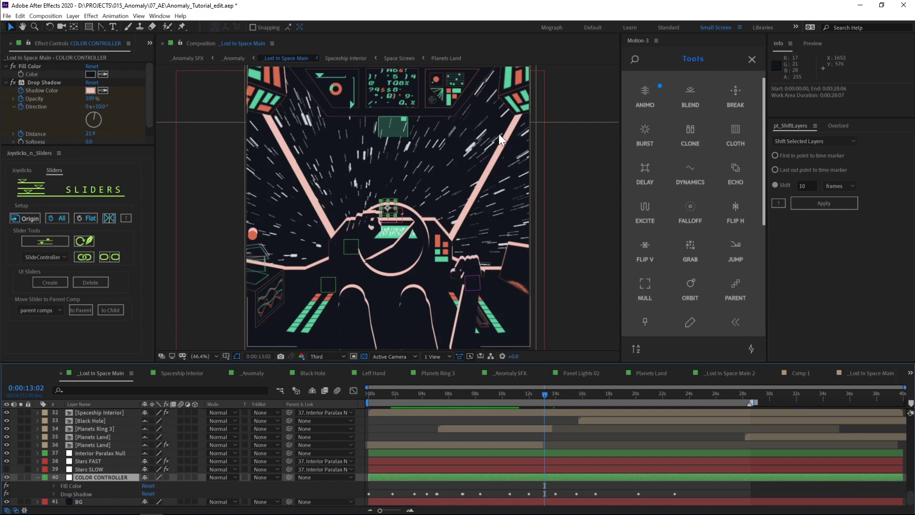
left_click_drag(594, 394, 692, 395)
Show Black Hole Distortion 2's CC Kaleida settings, then scrub and preview the kaleidoscope transition.
scroll(703, 412, "up", 10)
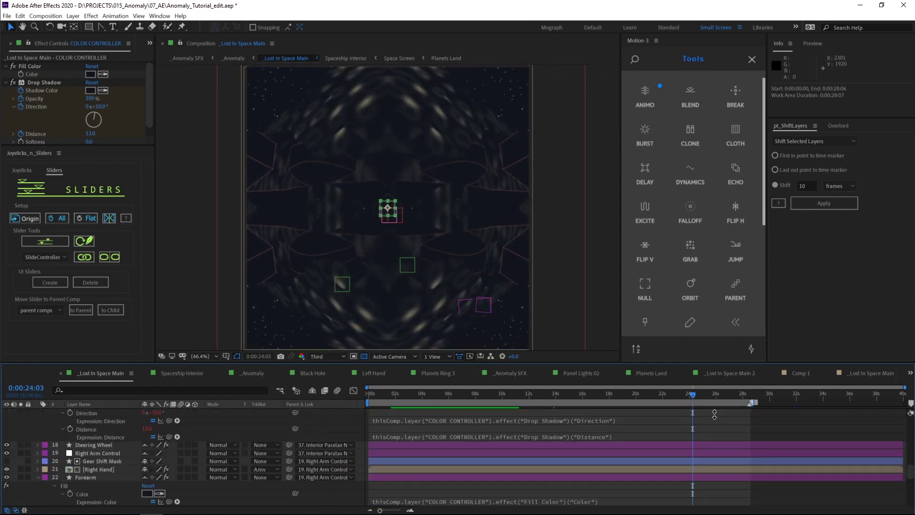
left_click(711, 412)
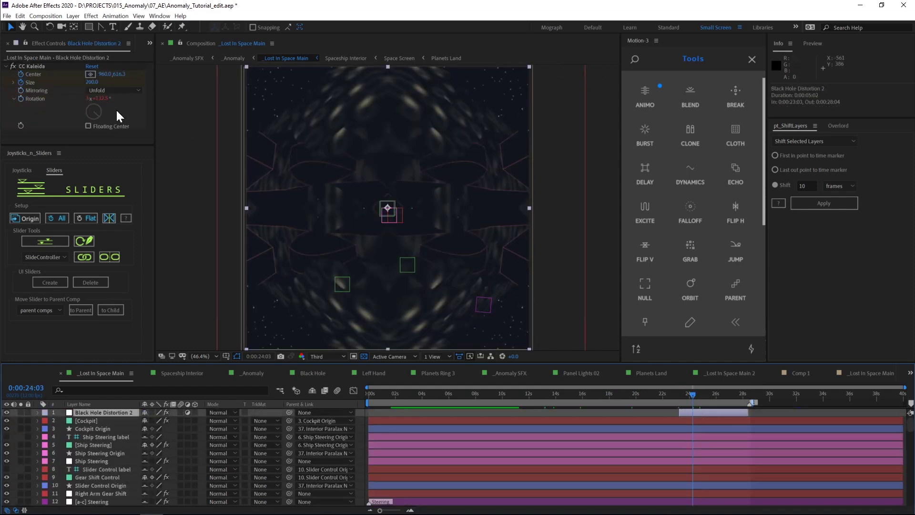
left_click_drag(125, 145, 125, 154)
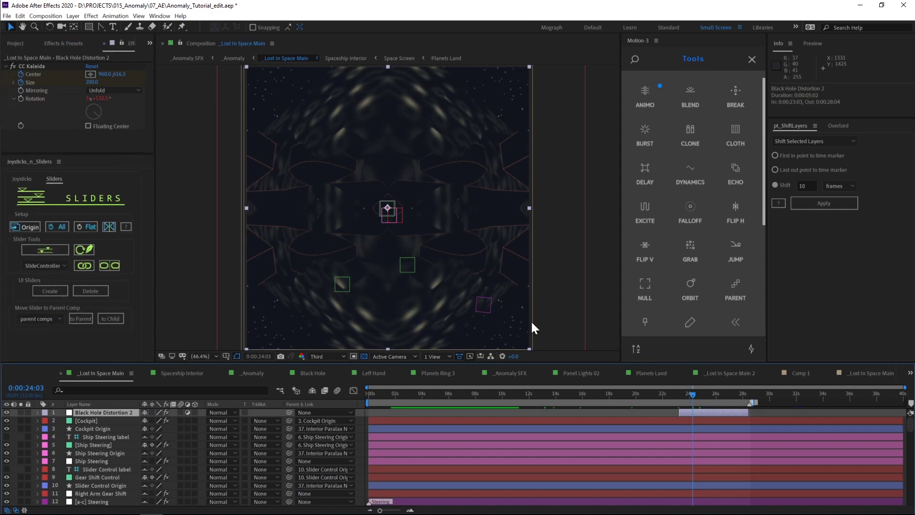
left_click_drag(667, 391, 744, 397)
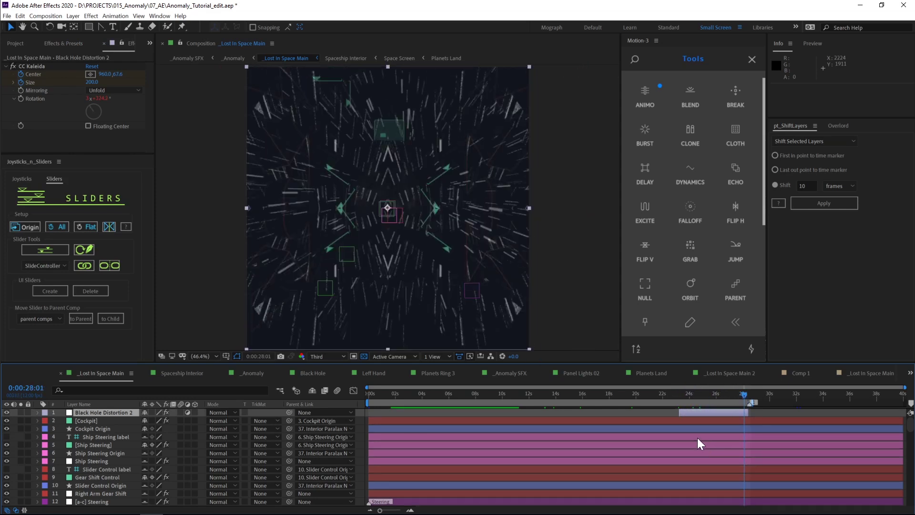
key("space")
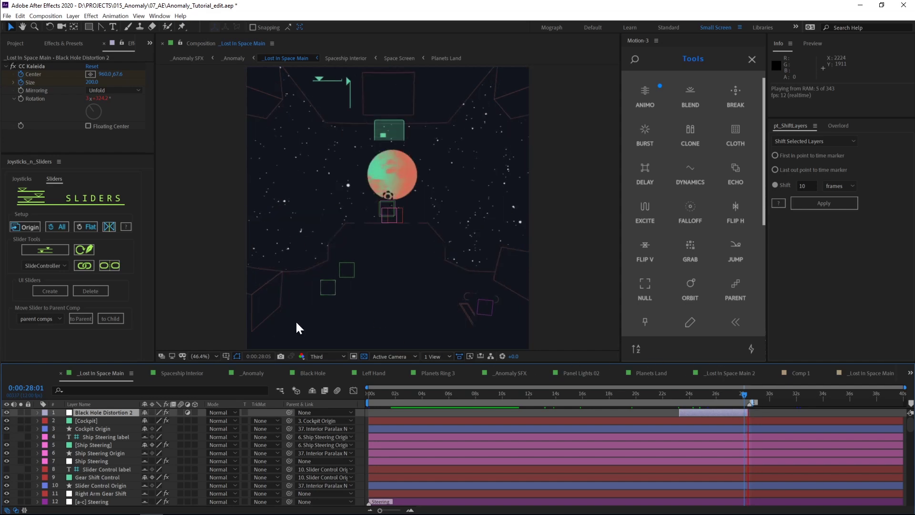